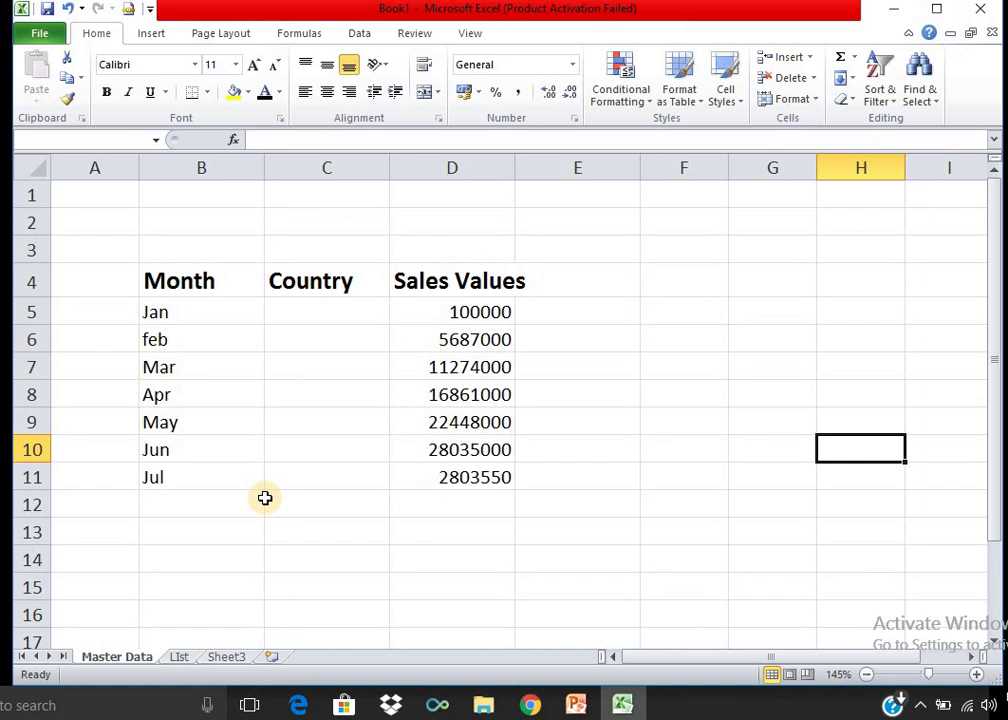
left_click(432, 446)
left_click_drag(100, 283, 443, 418)
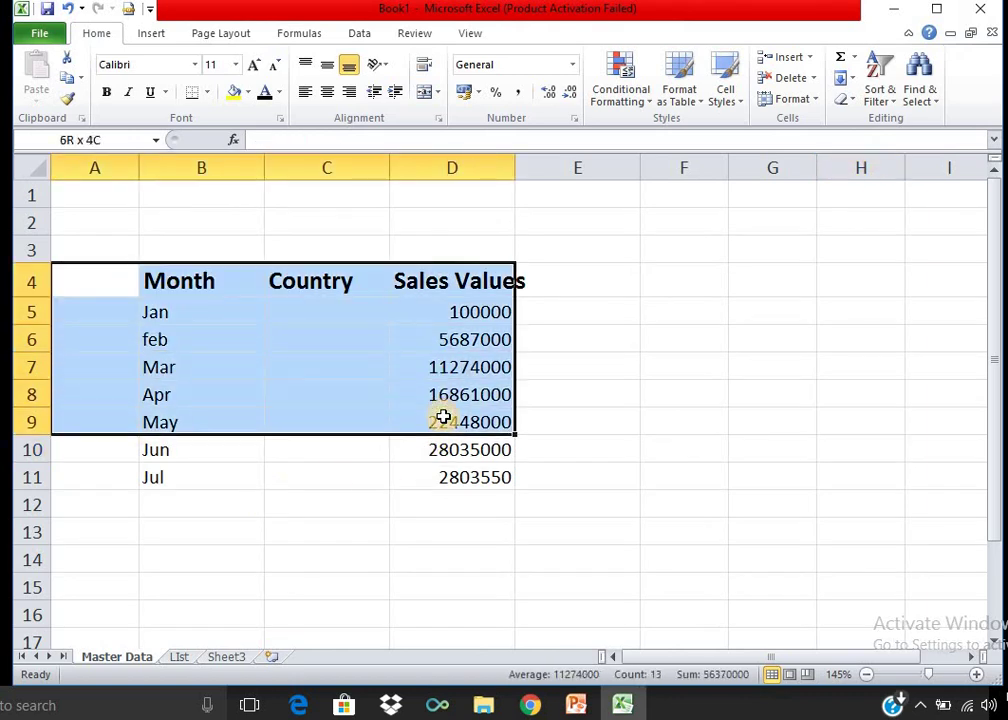
left_click(625, 450)
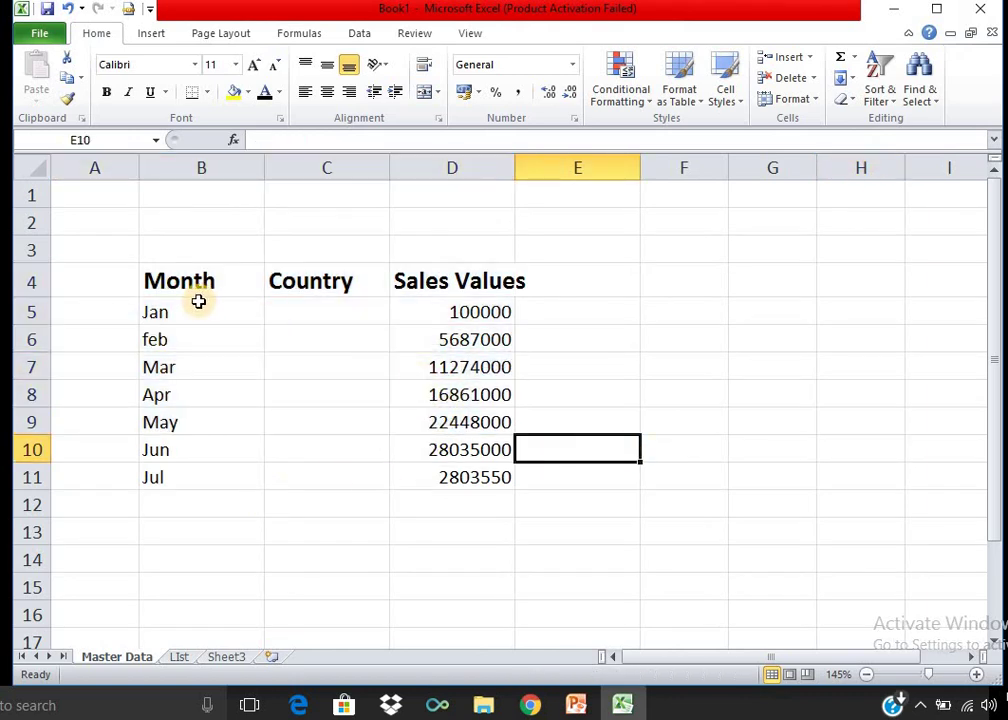
left_click(333, 479)
left_click_drag(304, 315, 308, 486)
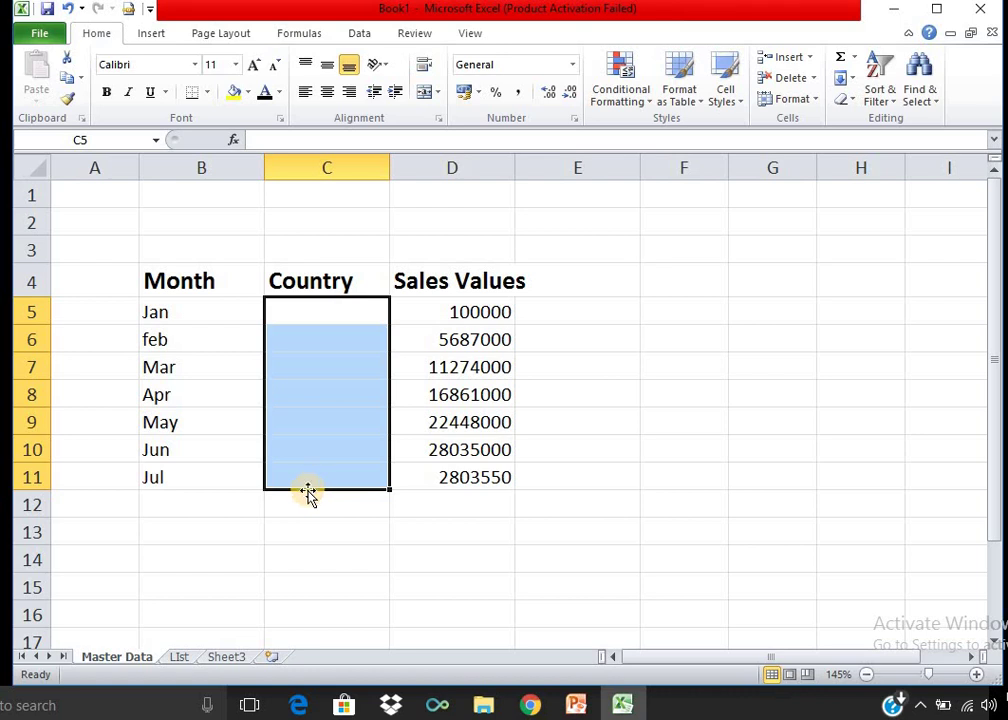
left_click(184, 660)
left_click(123, 660)
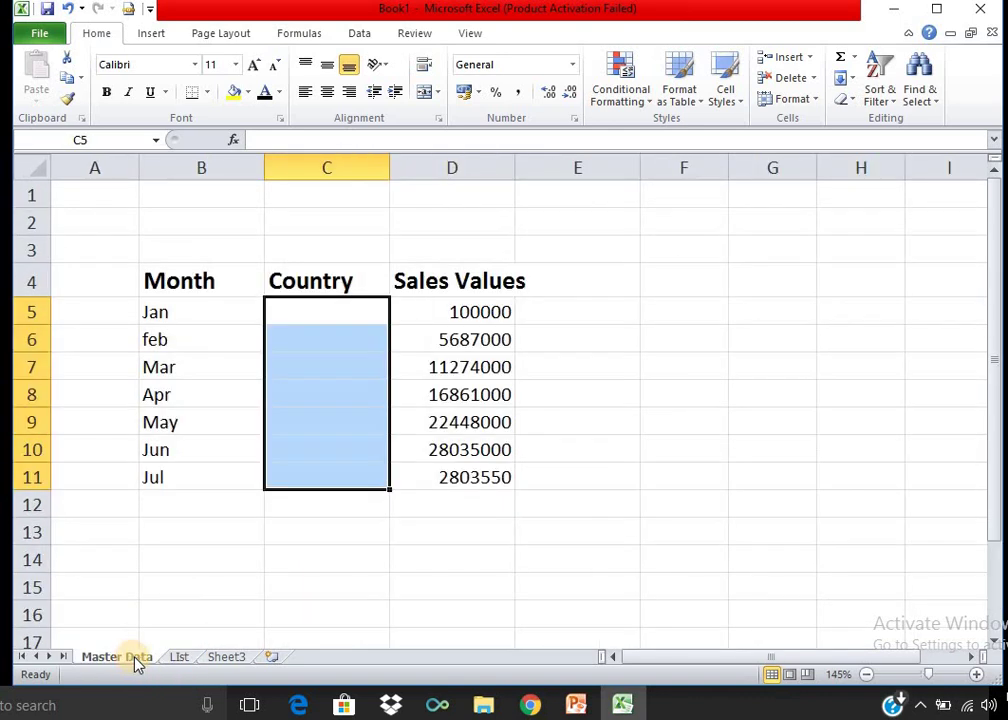
Step: Define the name country for the country cells C4:C10 on the LIst sheet
left_click(190, 660)
left_click(484, 461)
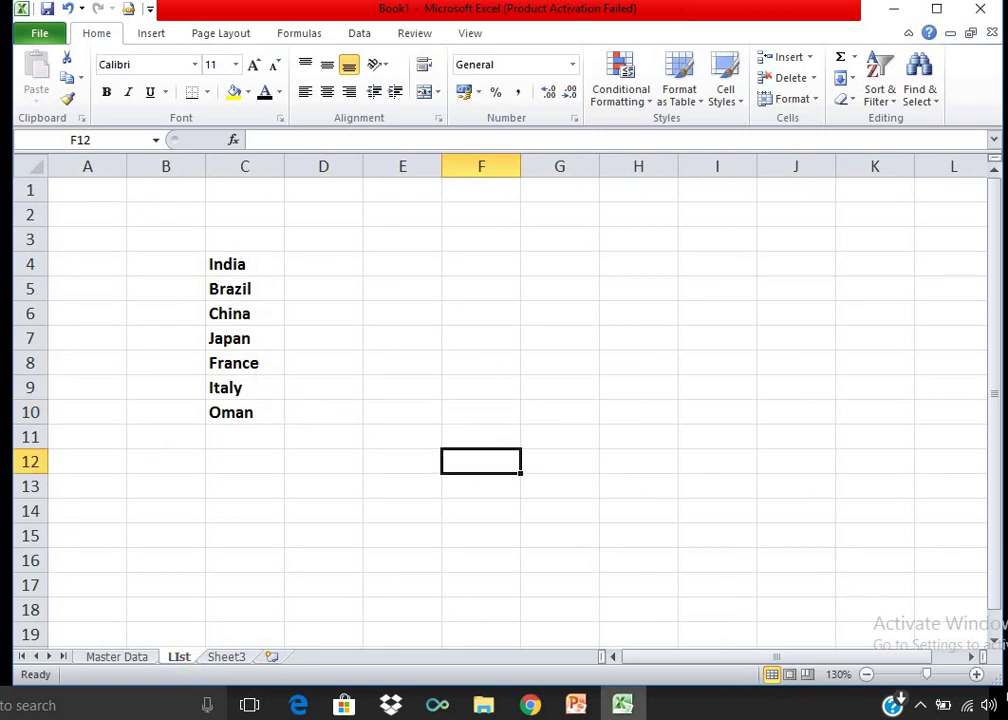
left_click(260, 264)
left_click_drag(257, 309, 255, 381)
left_click(117, 139)
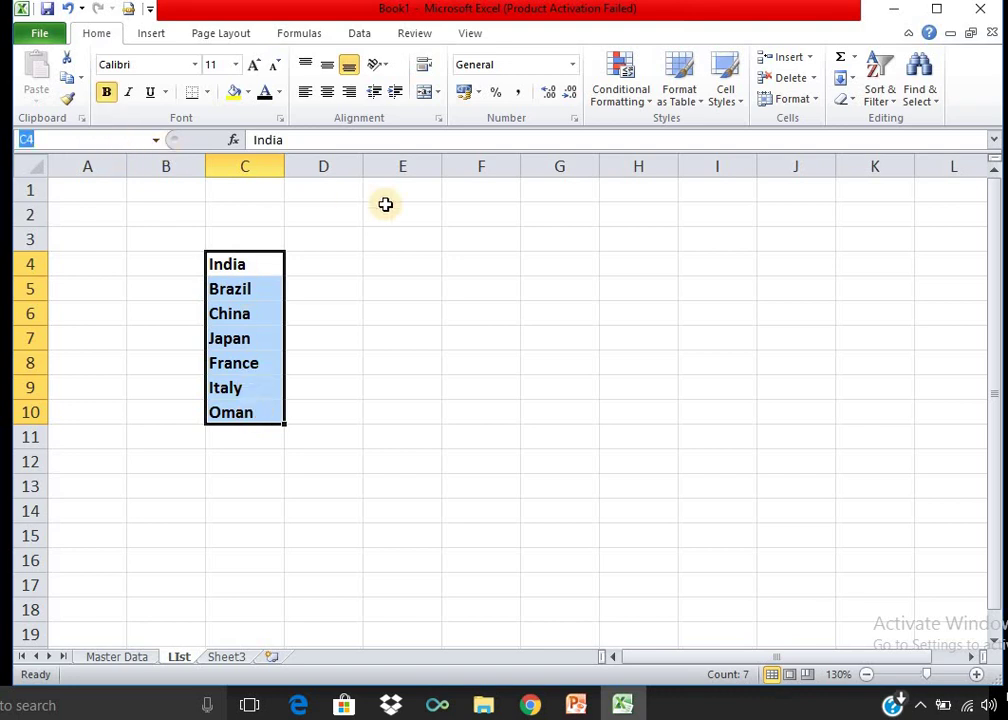
type("country")
key("Return")
left_click(380, 314)
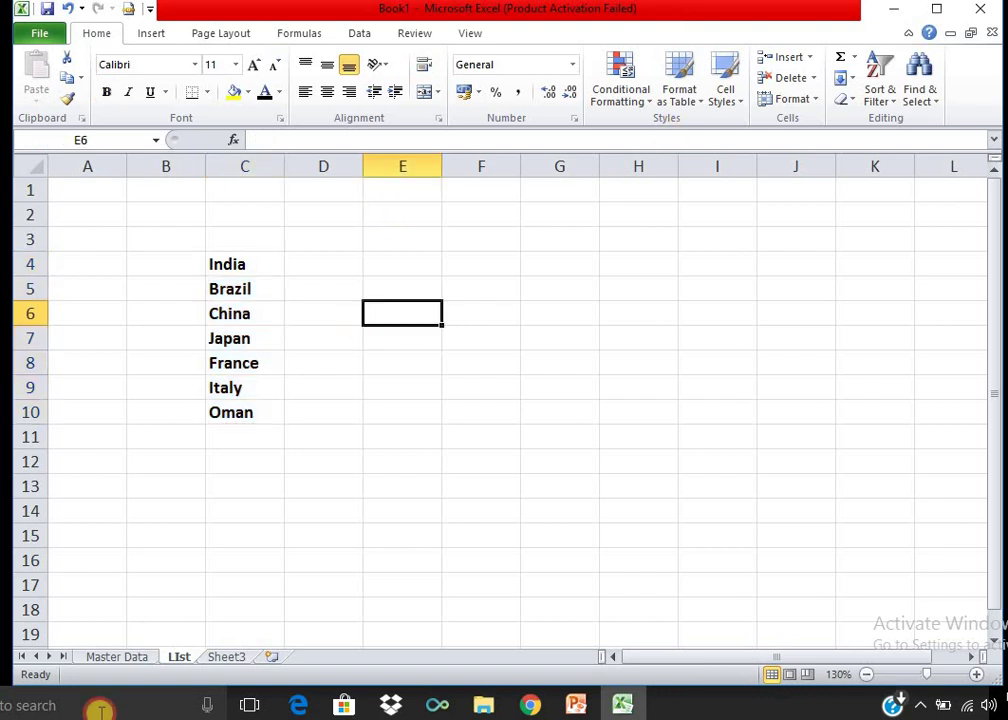
Step: On the Master Data sheet, start data validation for Country cells C5:C11 and allow only a List
left_click(150, 660)
left_click(578, 450)
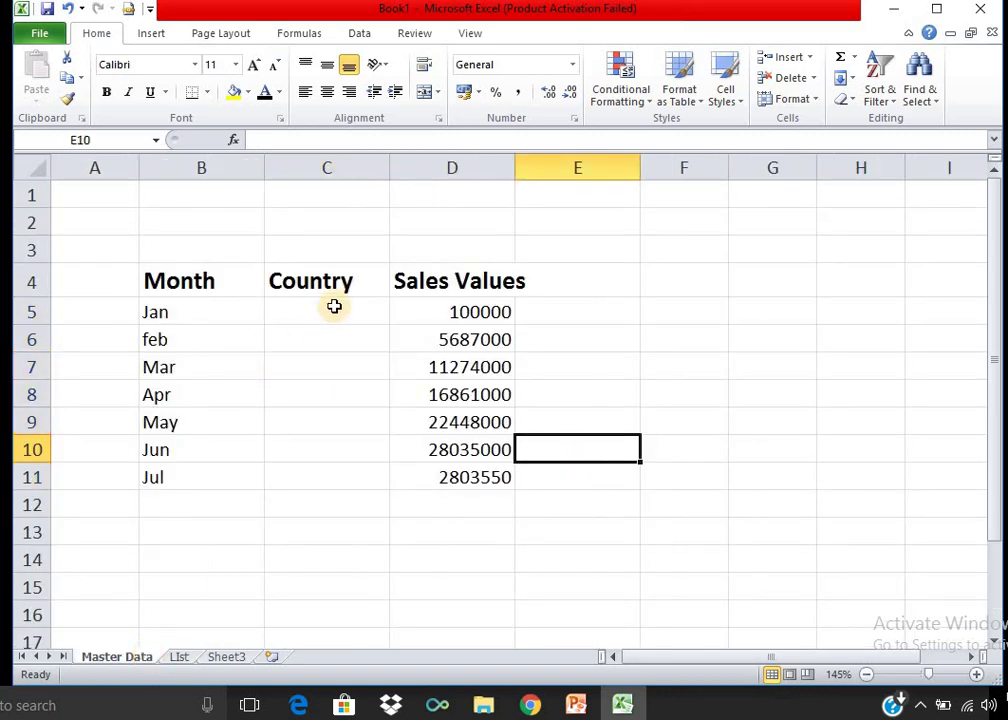
left_click_drag(334, 307, 334, 467)
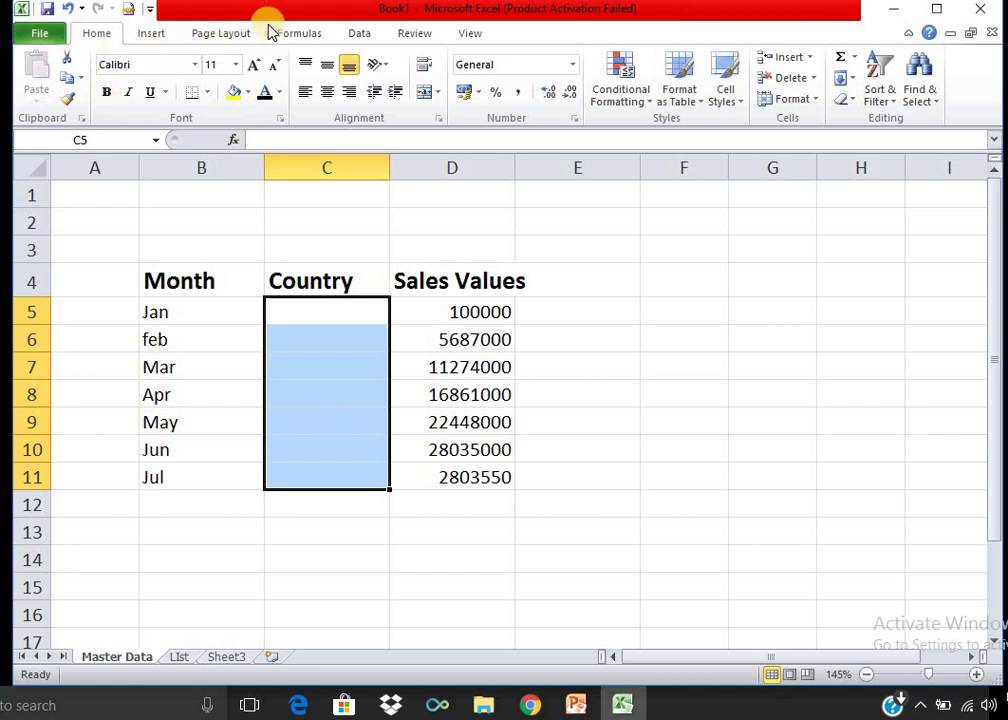
left_click(362, 34)
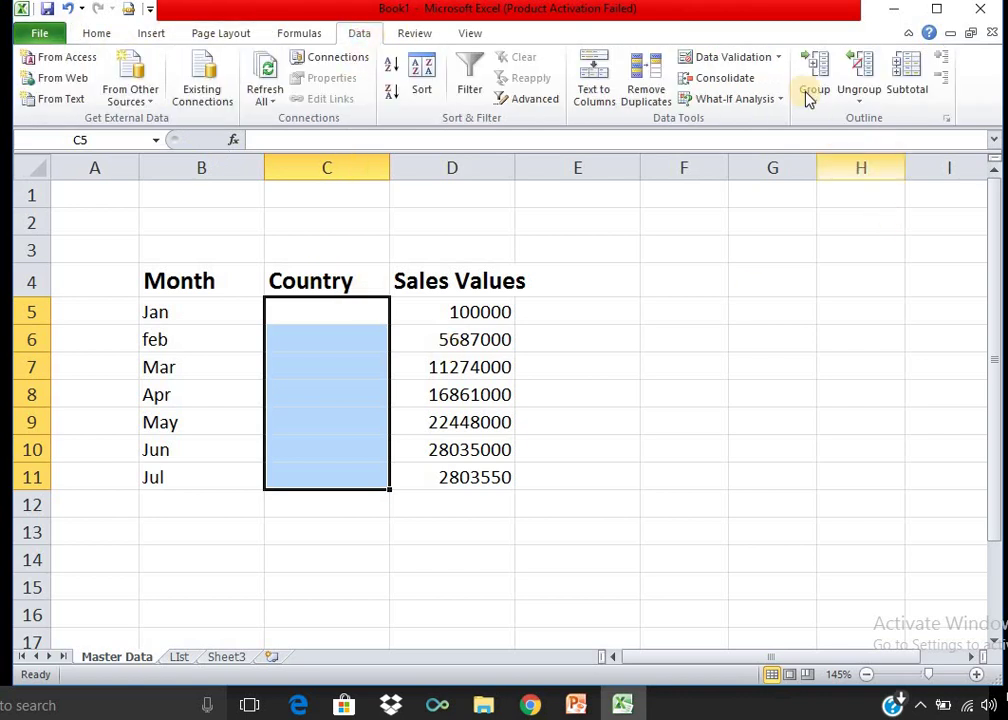
left_click(742, 63)
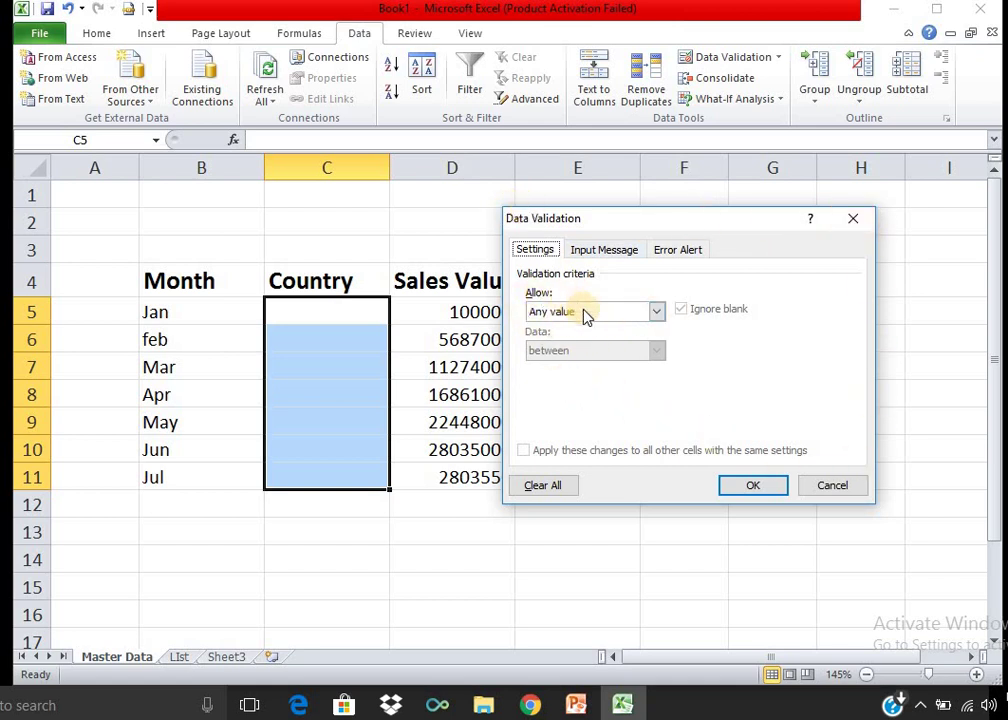
left_click(656, 312)
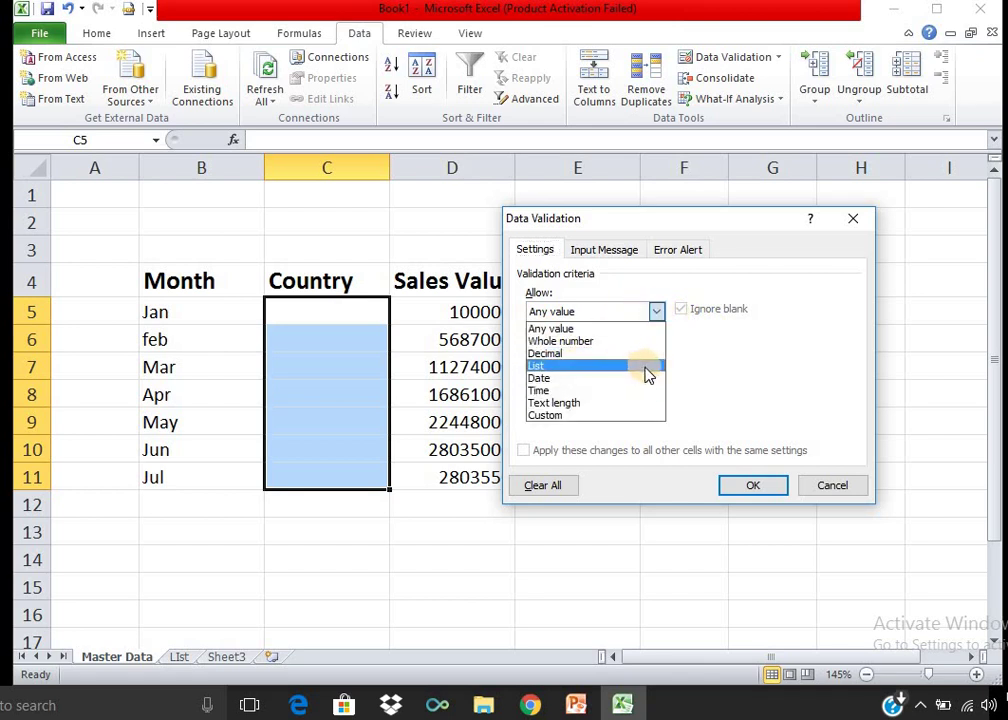
left_click(647, 367)
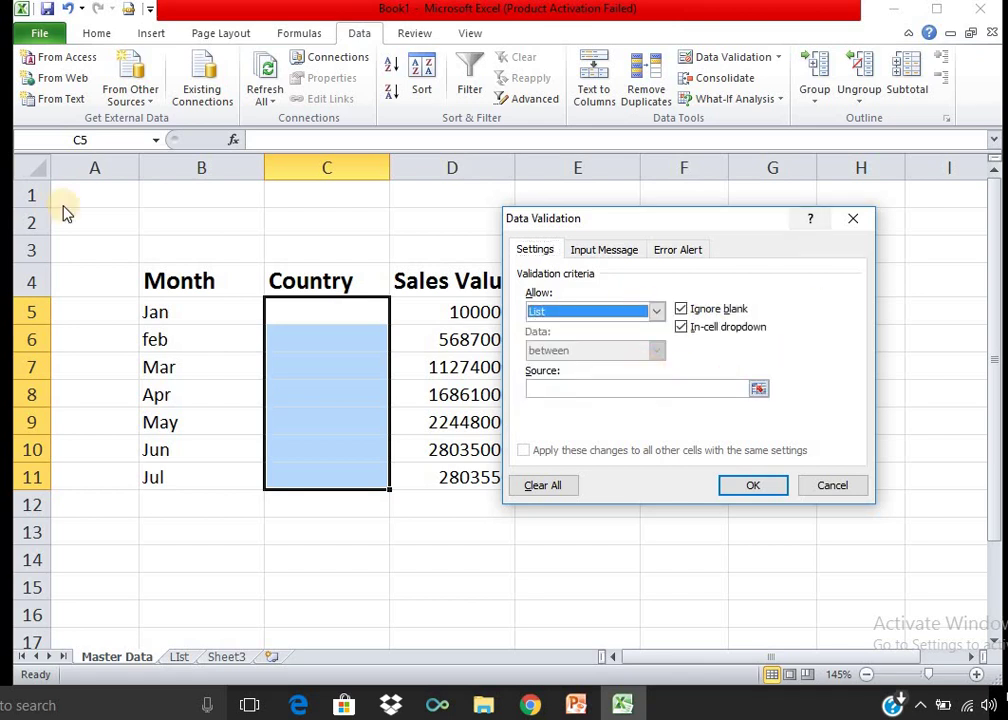
Step: Set the validation source to the named range country (=country) and apply it to C5:C11
left_click(721, 392)
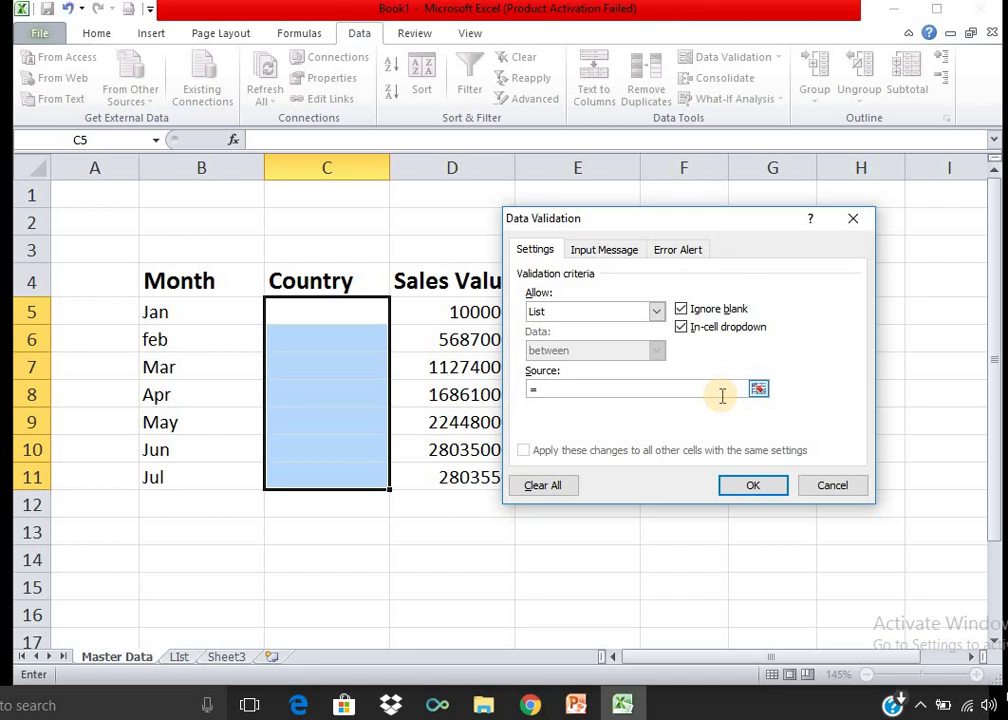
key("F3")
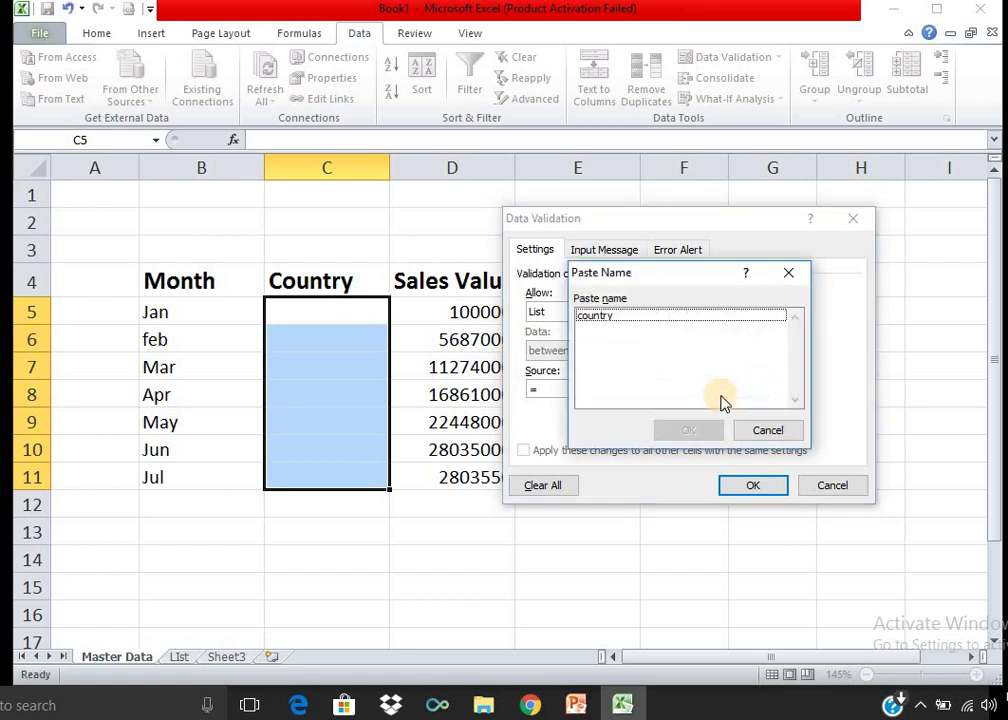
left_click(668, 318)
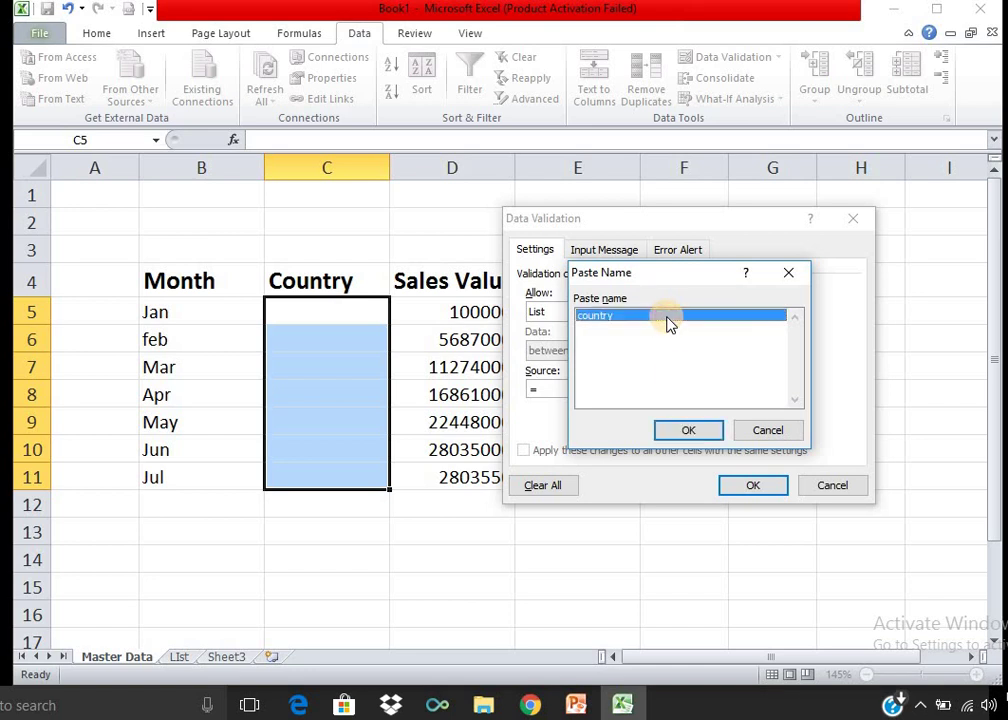
left_click(696, 434)
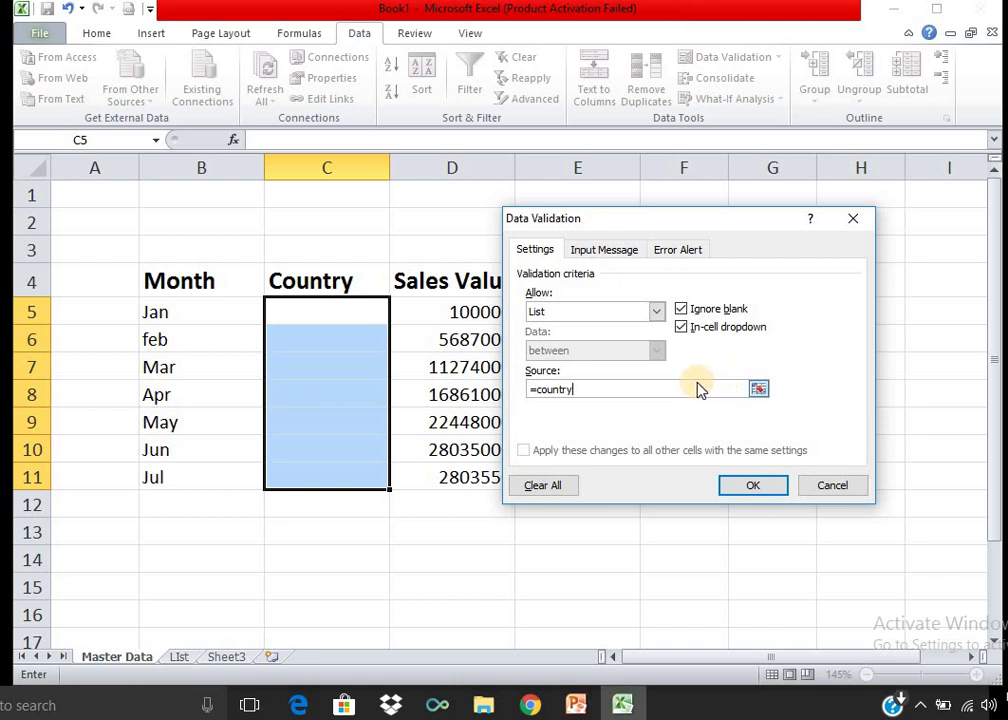
left_click(763, 497)
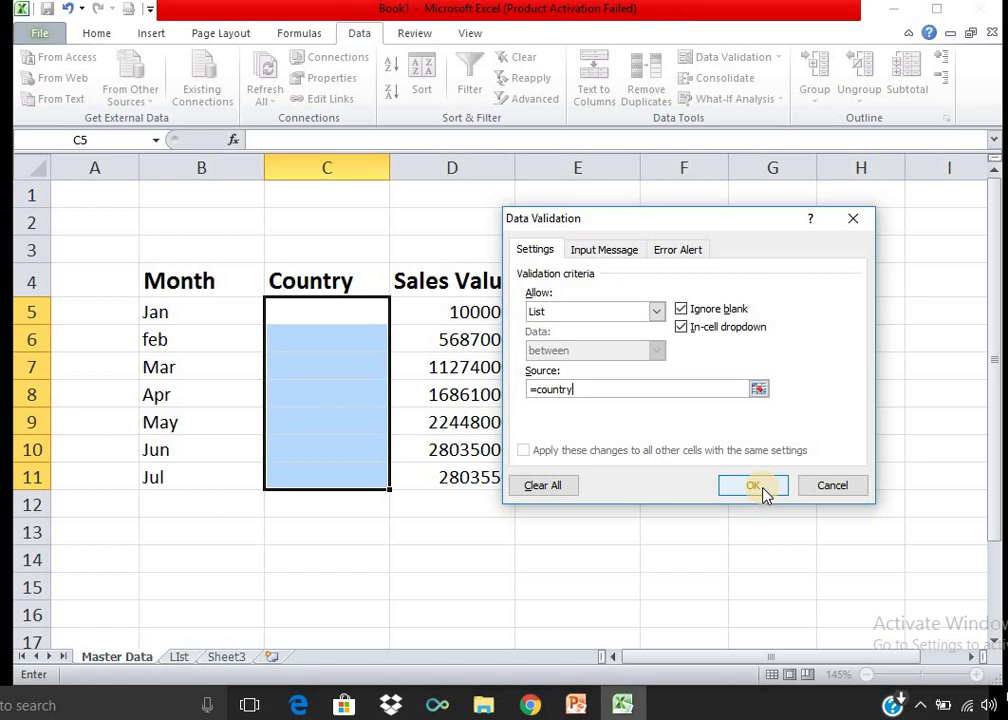
left_click(753, 486)
Step: Choose Brazil from the drop-down list as the country for Jan and feb
left_click(367, 326)
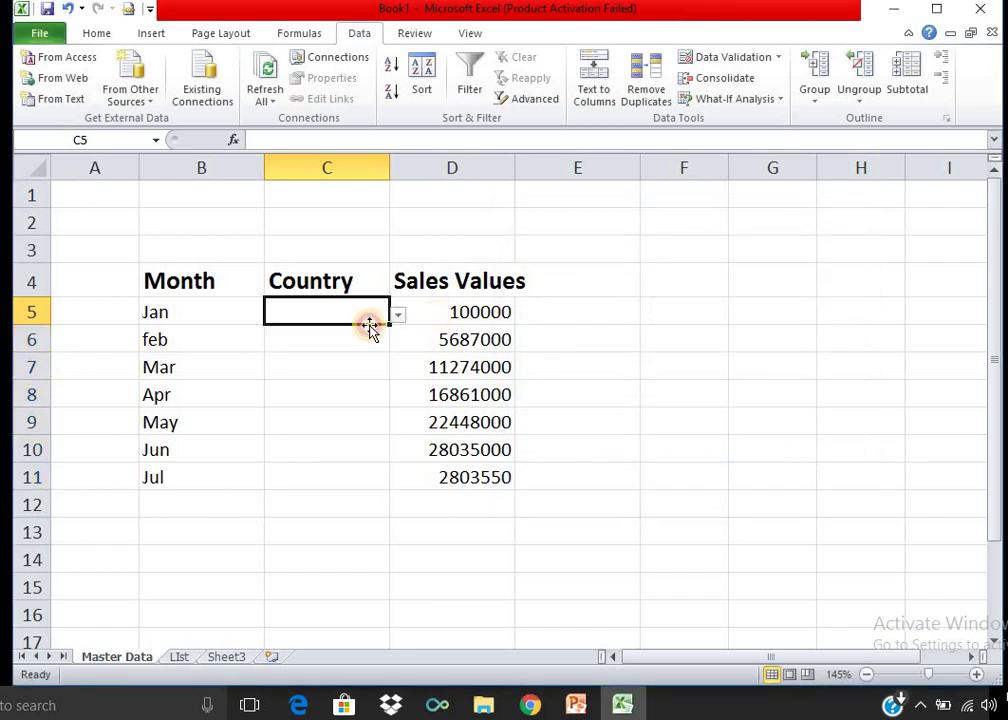
left_click(398, 315)
left_click(331, 354)
left_click(360, 345)
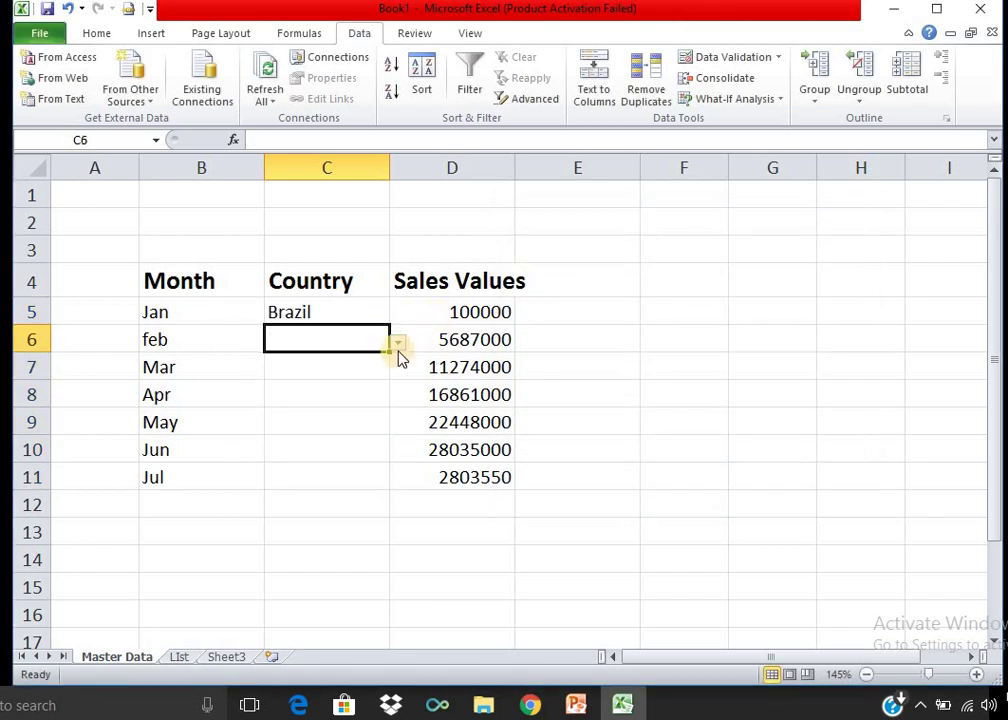
left_click(398, 346)
left_click(349, 381)
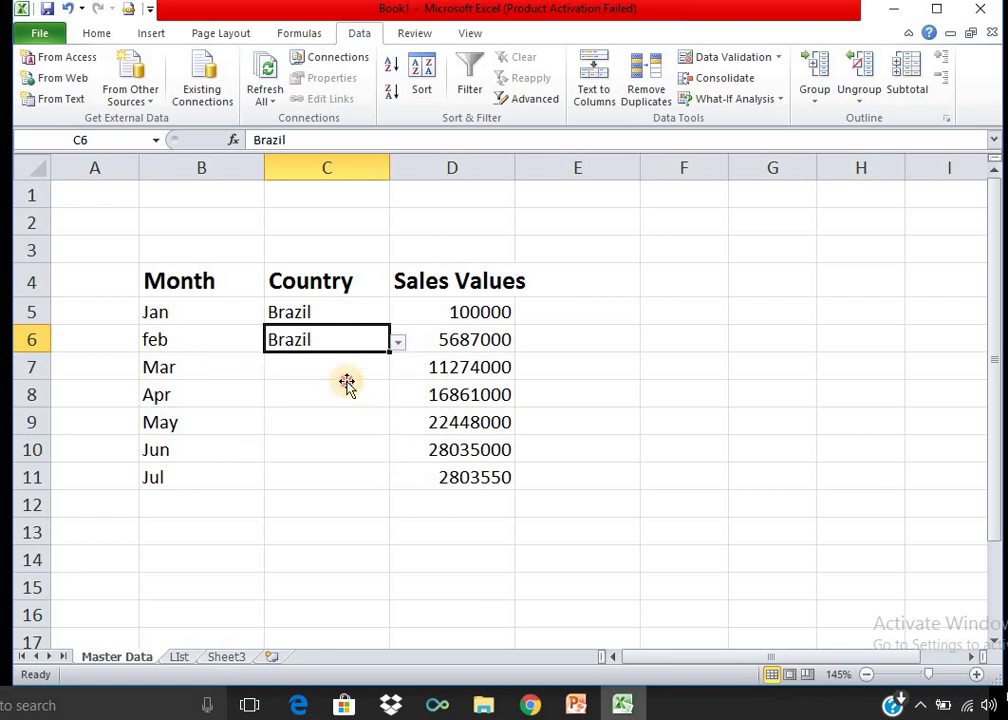
left_click(349, 386)
left_click(383, 361)
left_click(398, 370)
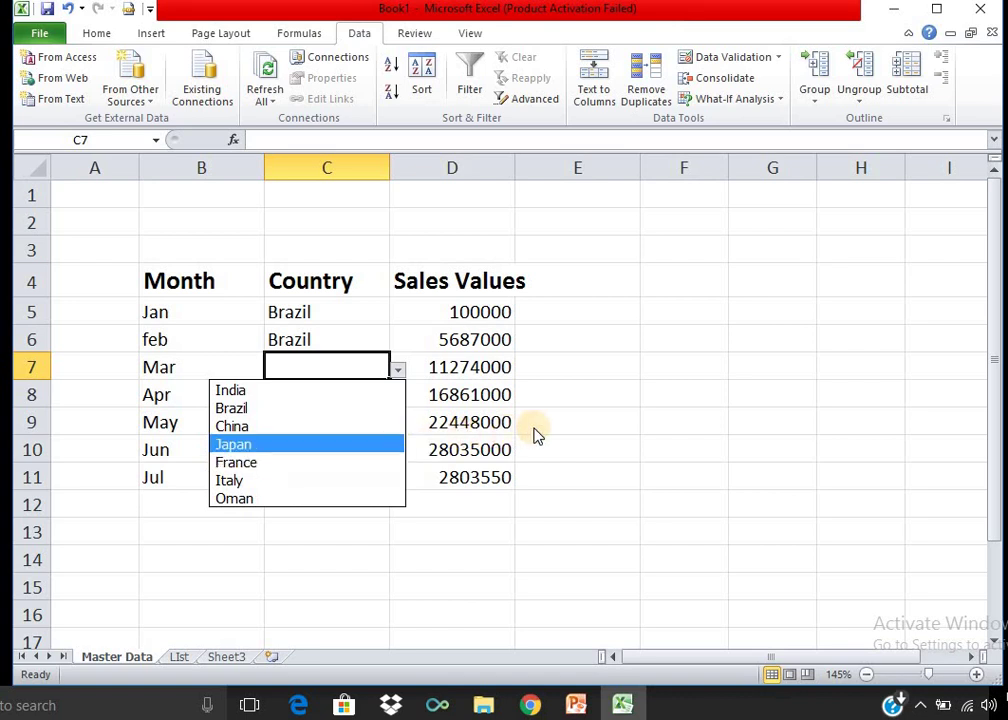
key("Escape")
Step: Reset the data validation of Country cells C5:C11 to Any value
left_click_drag(382, 310, 382, 475)
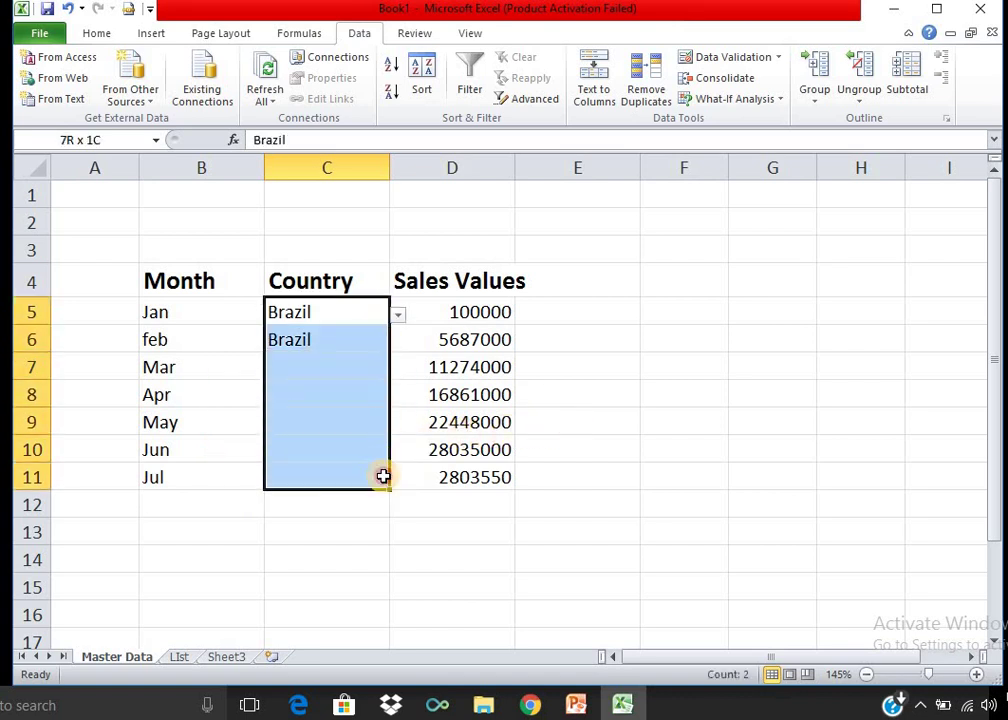
left_click(778, 60)
left_click(778, 80)
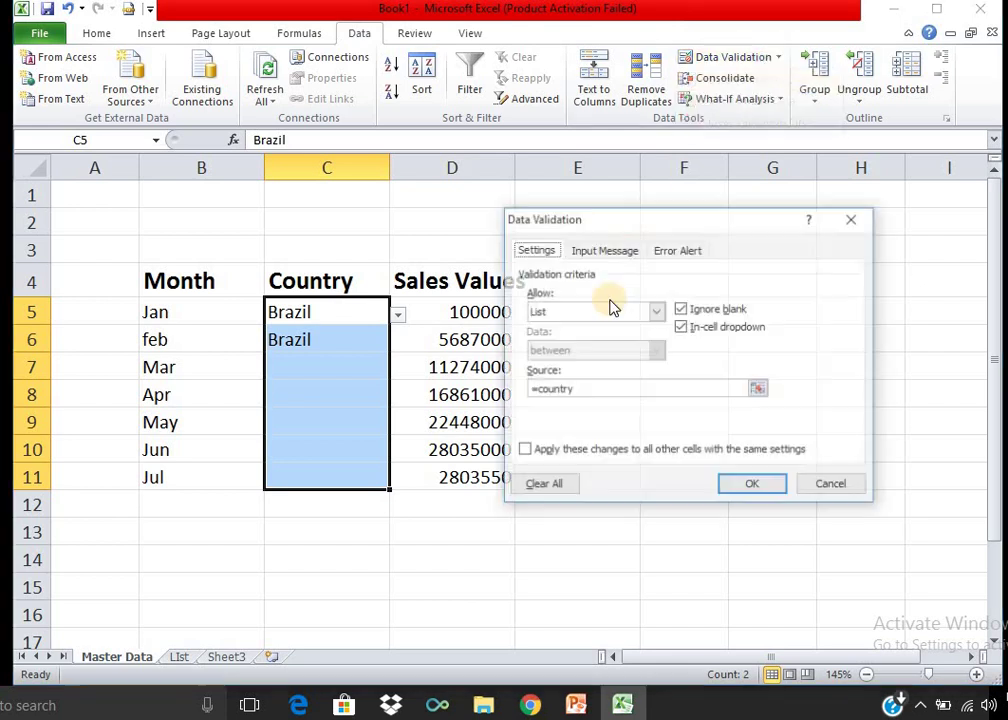
left_click(603, 313)
left_click(600, 330)
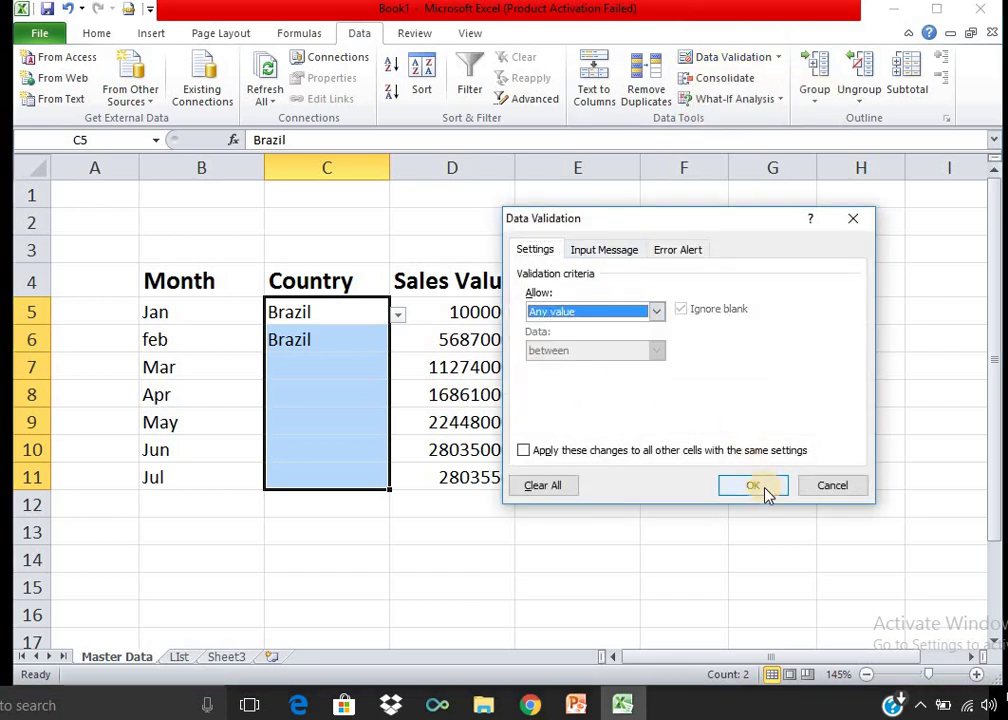
left_click(765, 487)
left_click(796, 500)
Step: Clear the contents of Country cells C5:C11
left_click_drag(346, 299, 344, 484)
key("Delete")
left_click(577, 450)
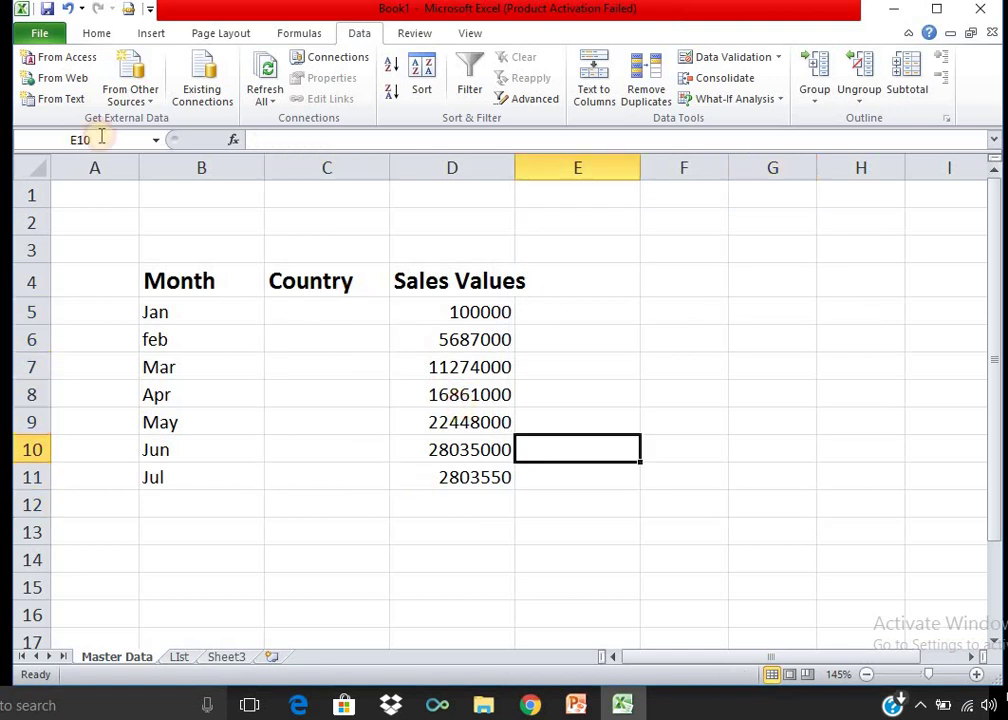
Step: Apply List data validation to Country cells C5:C11 with the source entries "India, japan, oman"
left_click_drag(322, 315, 344, 477)
left_click(729, 58)
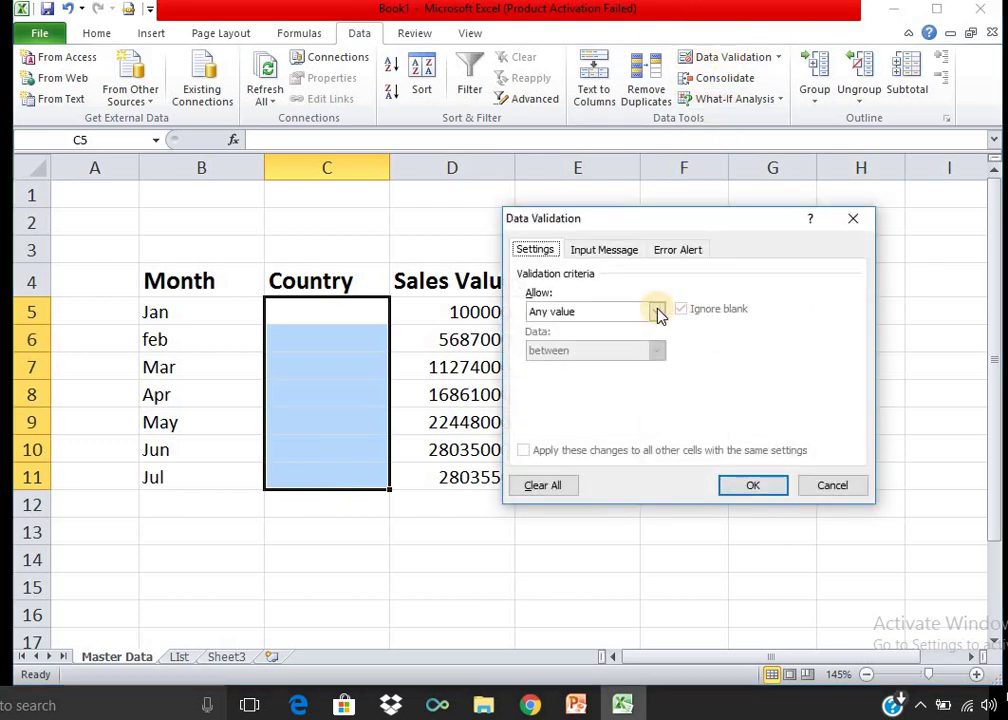
left_click(658, 312)
left_click(583, 368)
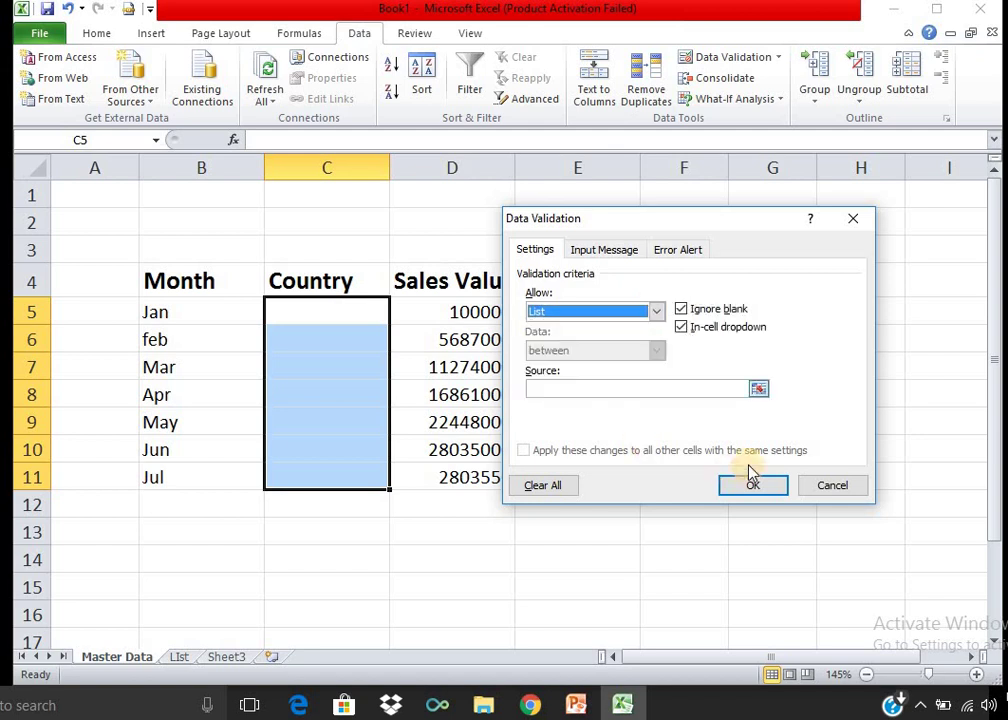
left_click(577, 387)
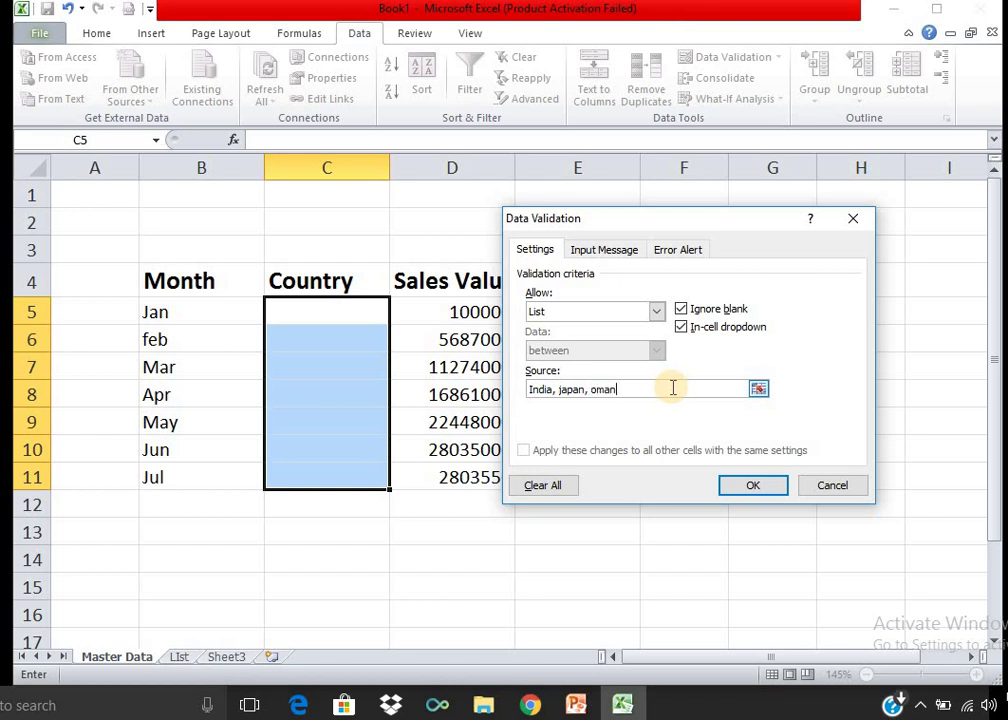
left_click(749, 487)
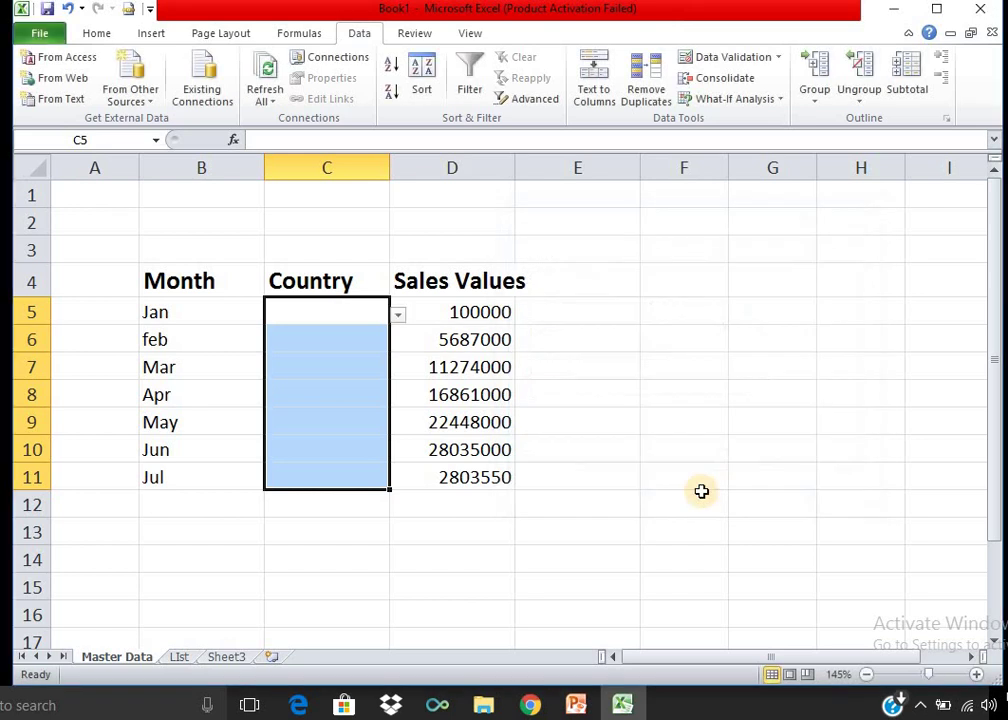
Step: Choose japan from the drop-down list as the country for Jan and feb
left_click(577, 532)
left_click(363, 313)
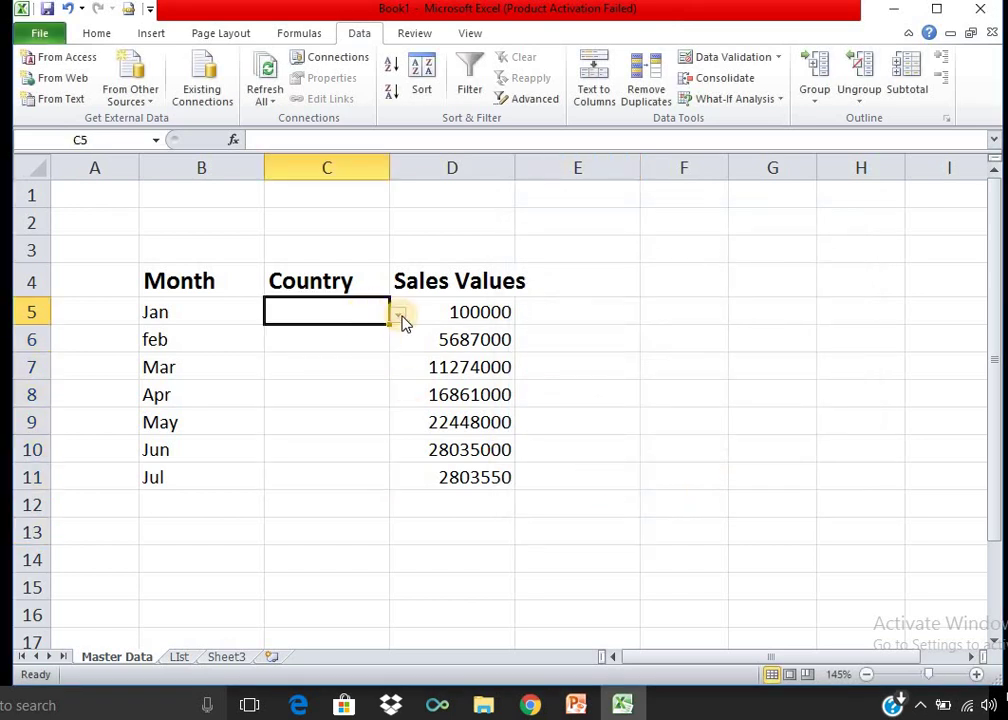
left_click(398, 315)
left_click(385, 348)
left_click(330, 356)
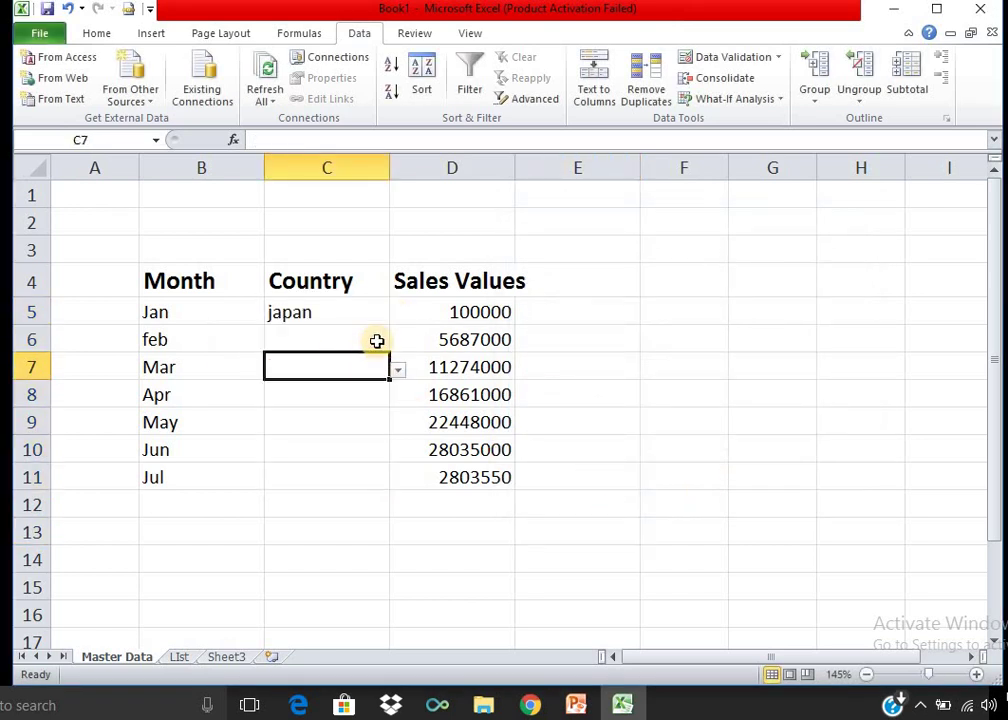
left_click(376, 342)
left_click(398, 344)
left_click(385, 385)
left_click(385, 387)
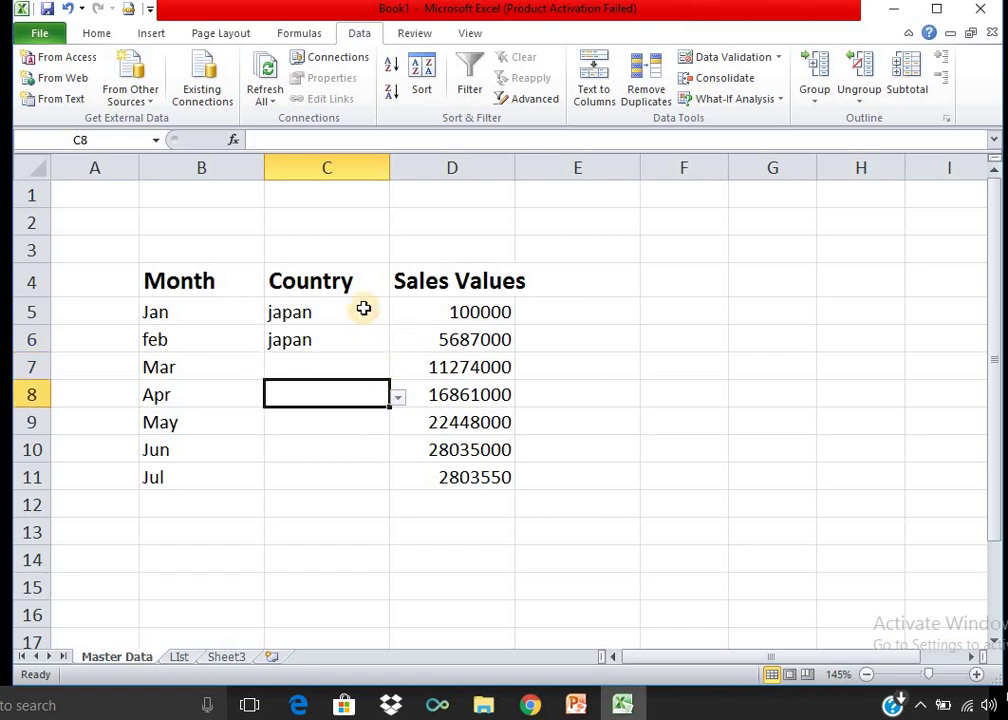
Step: Reset the data validation of Country cells C5:C11 from a list to Any value
left_click_drag(362, 306, 368, 468)
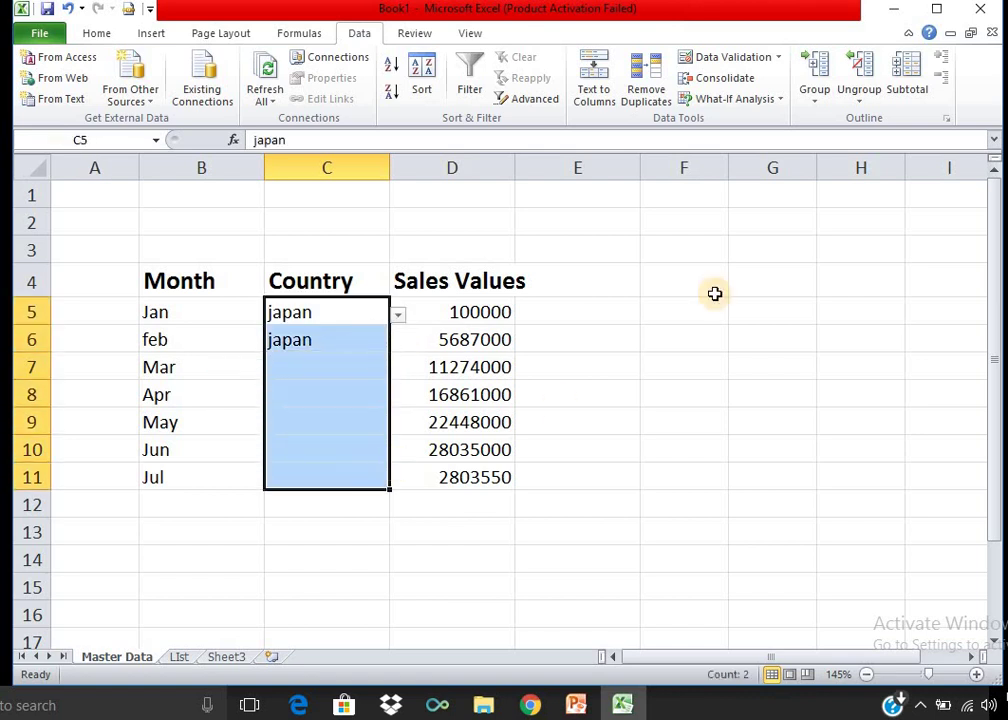
left_click(778, 60)
left_click(752, 80)
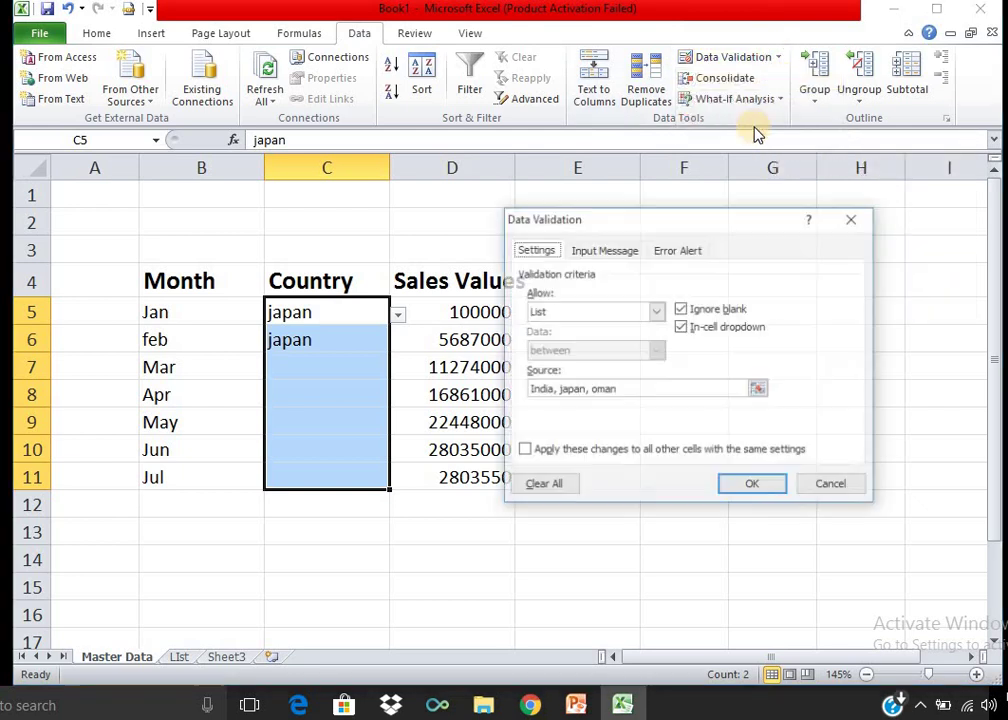
left_click(640, 312)
left_click(597, 330)
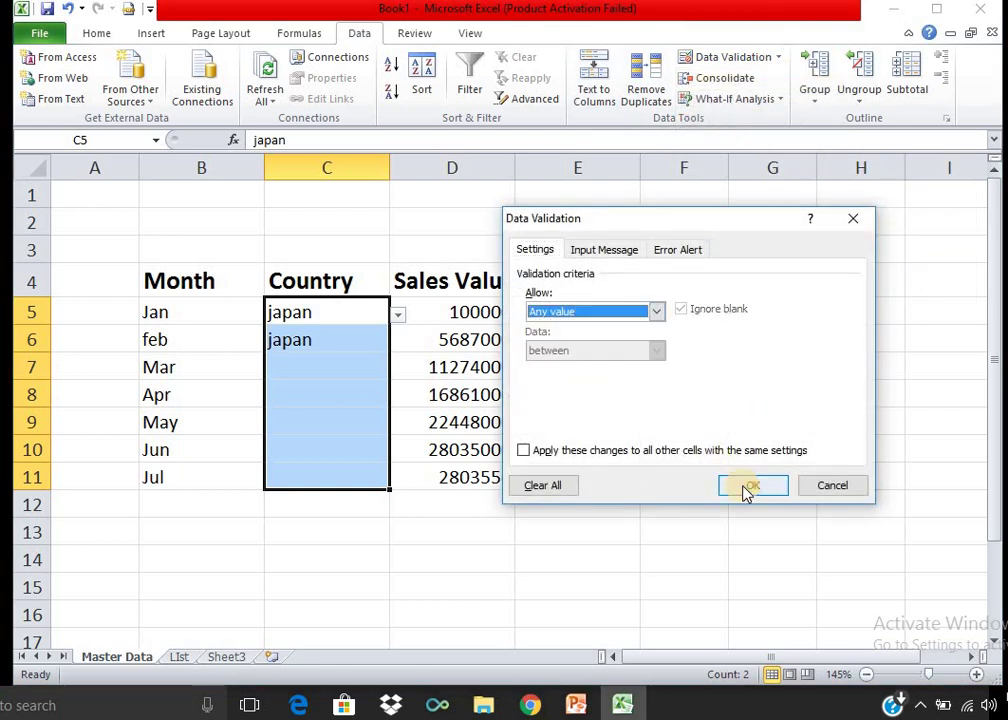
left_click(741, 487)
Step: Clear the contents of Country cells C5:C7
left_click(455, 450)
left_click_drag(368, 320, 360, 365)
key("Delete")
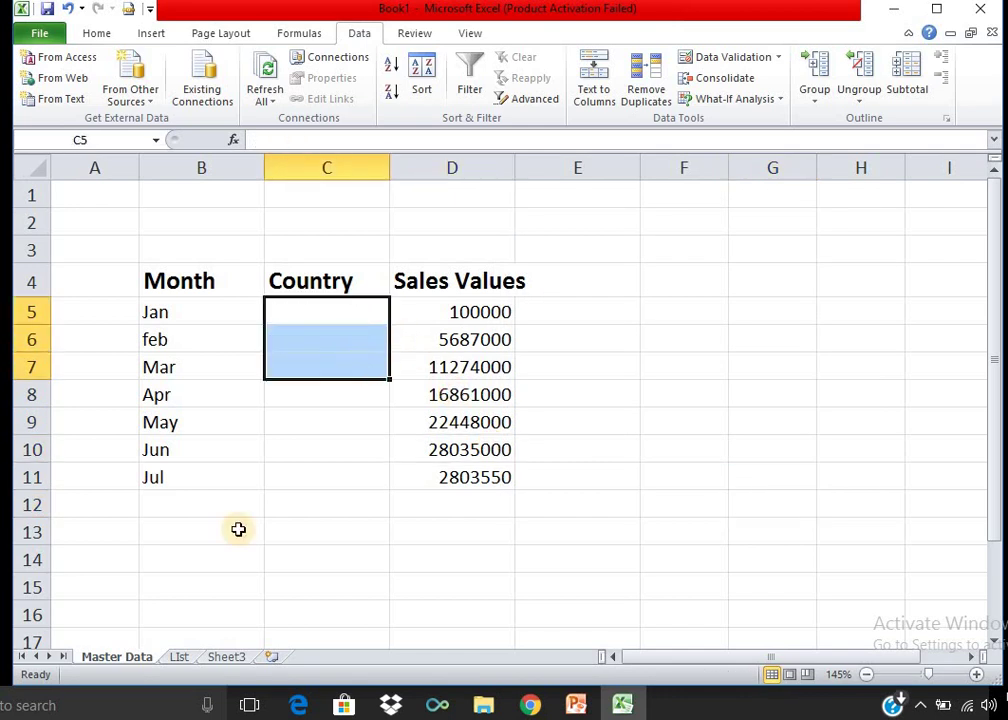
Step: Copy the country names in C4:C10 of the LIst sheet to the Master Data sheet, starting at cell H3
left_click(178, 656)
left_click_drag(241, 264, 243, 414)
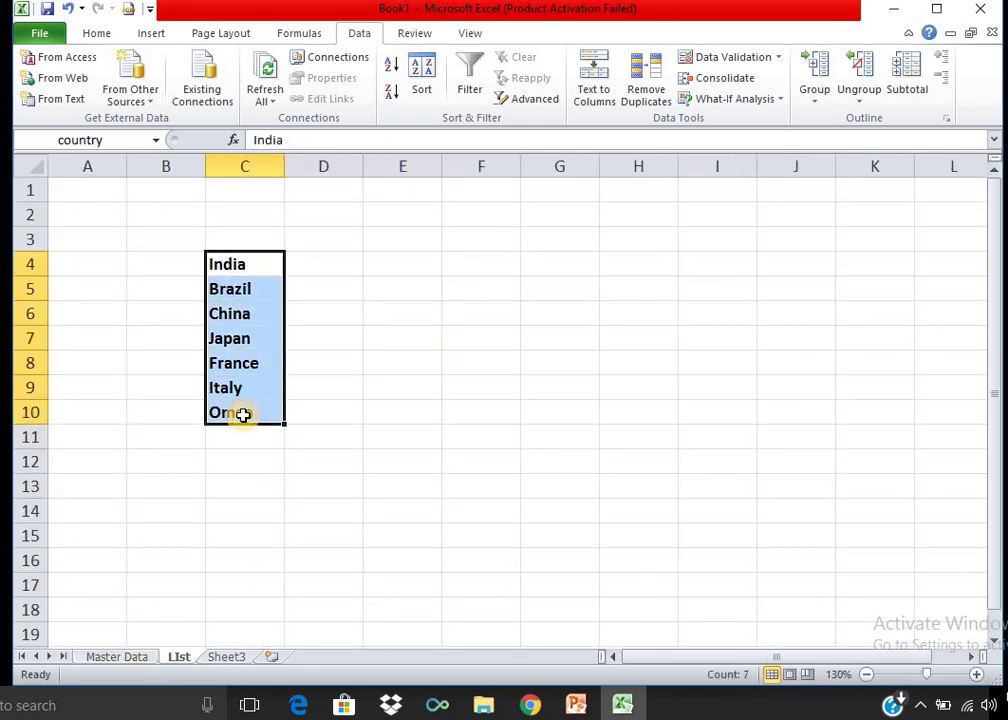
key("ctrl+c")
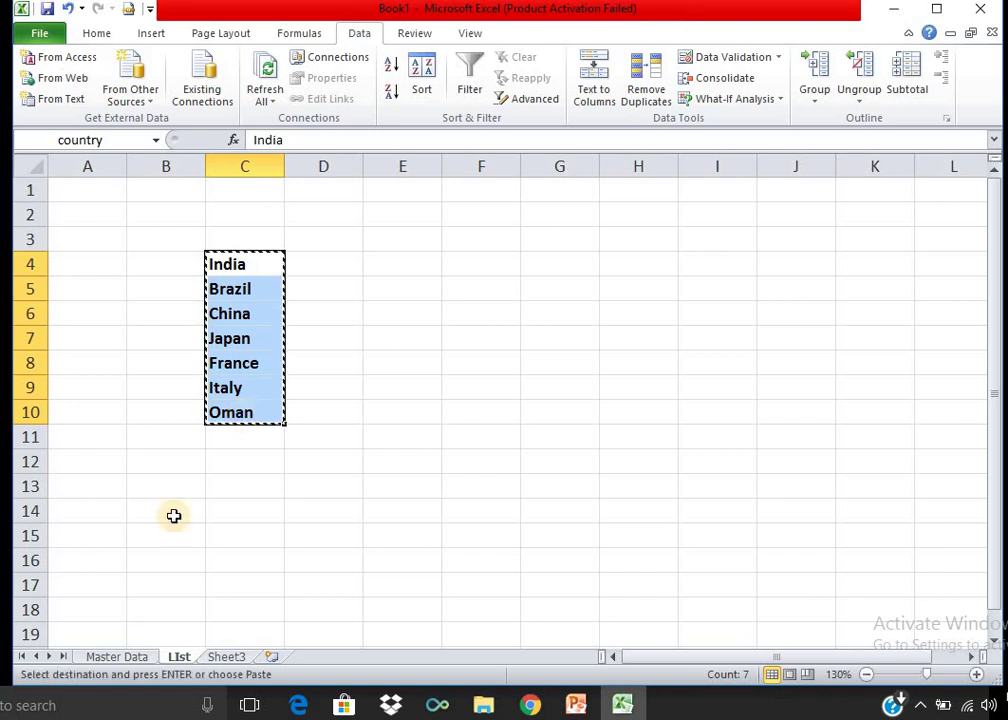
left_click(118, 656)
left_click(880, 254)
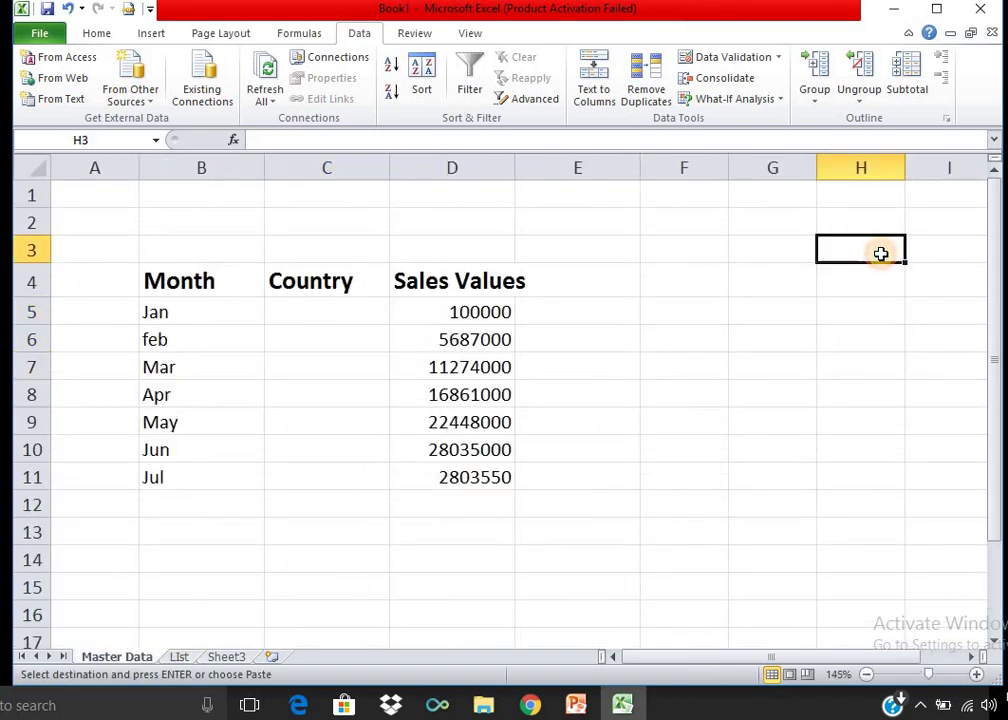
key("ctrl+v")
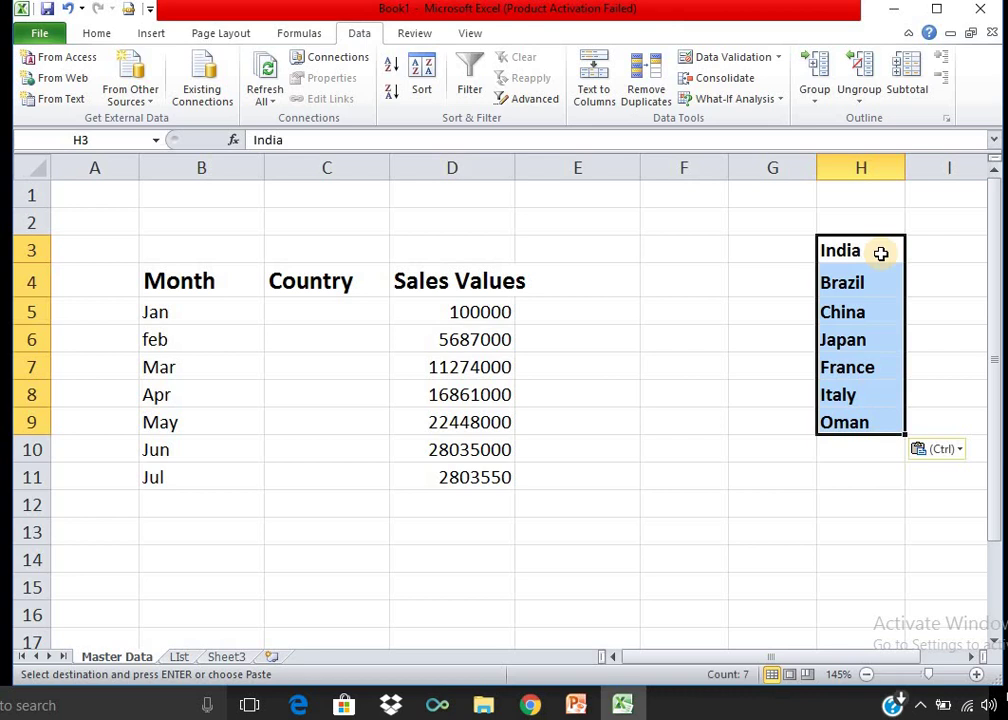
left_click(794, 286)
Step: Apply List data validation to Country cells C5:C11 with the source range =$H$3:$H$9
left_click_drag(326, 310, 315, 477)
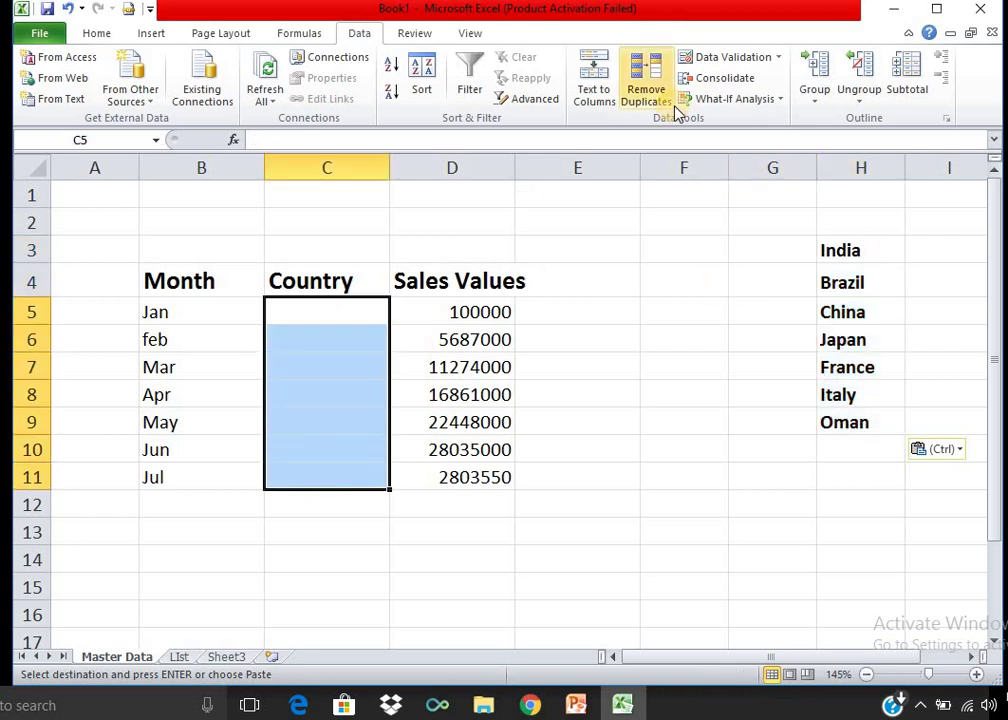
left_click(752, 58)
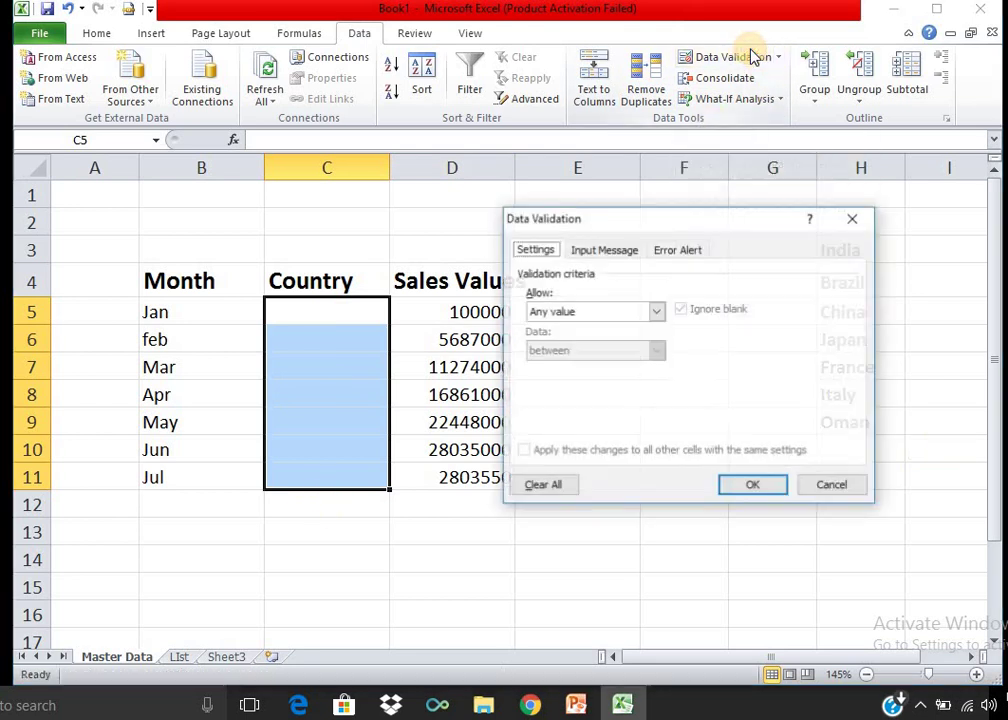
left_click(658, 313)
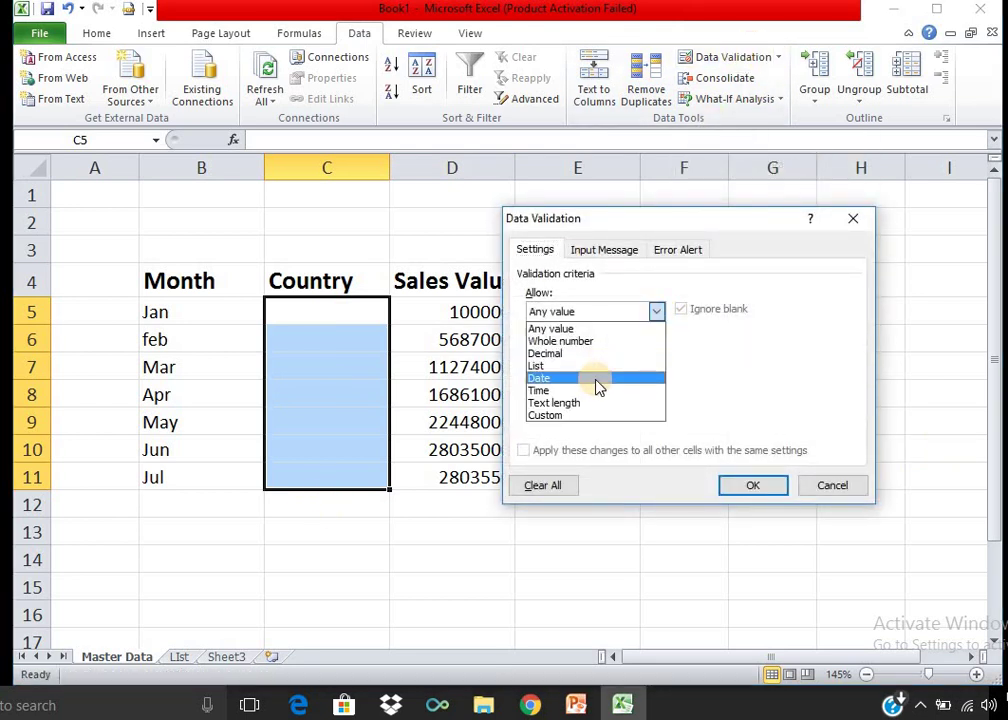
left_click(598, 367)
left_click(758, 398)
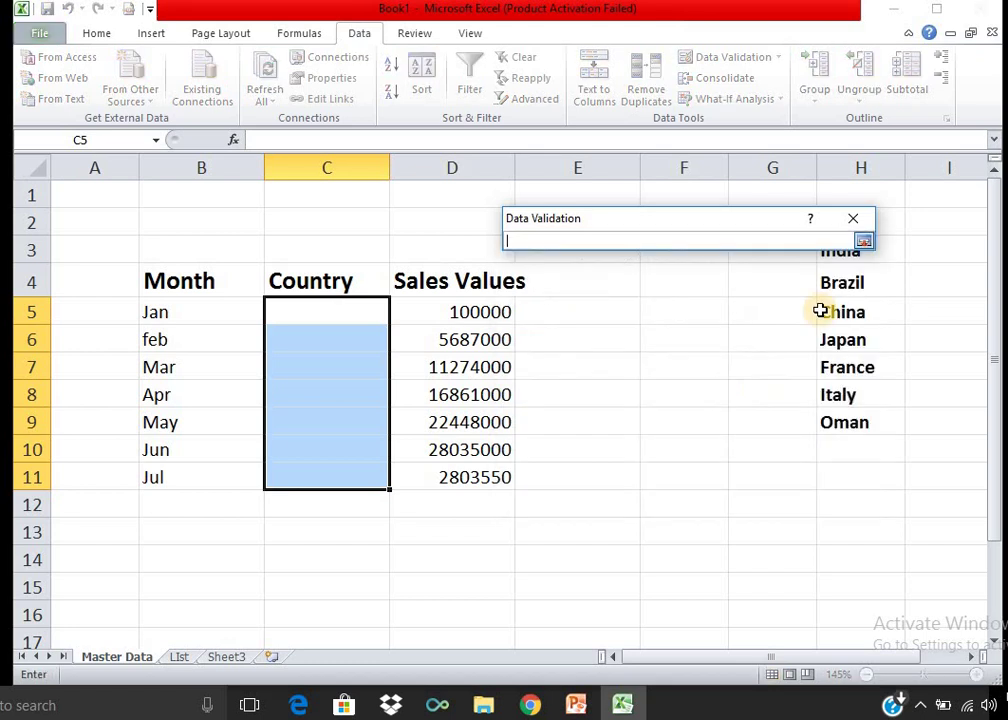
left_click_drag(643, 220, 494, 220)
left_click(846, 252)
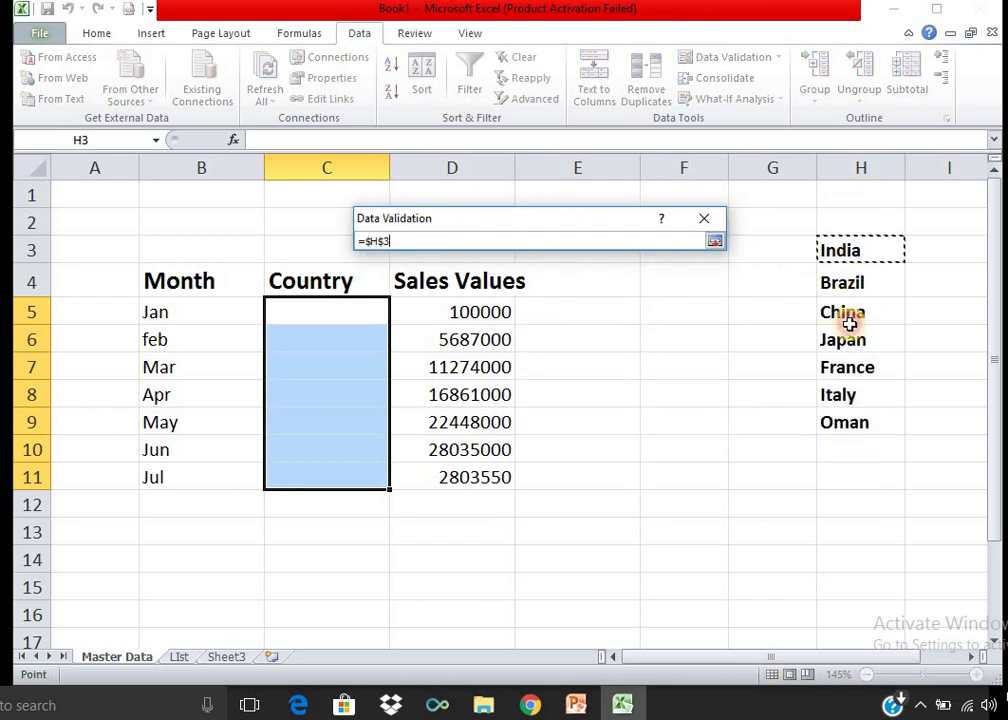
left_click_drag(848, 323, 845, 420)
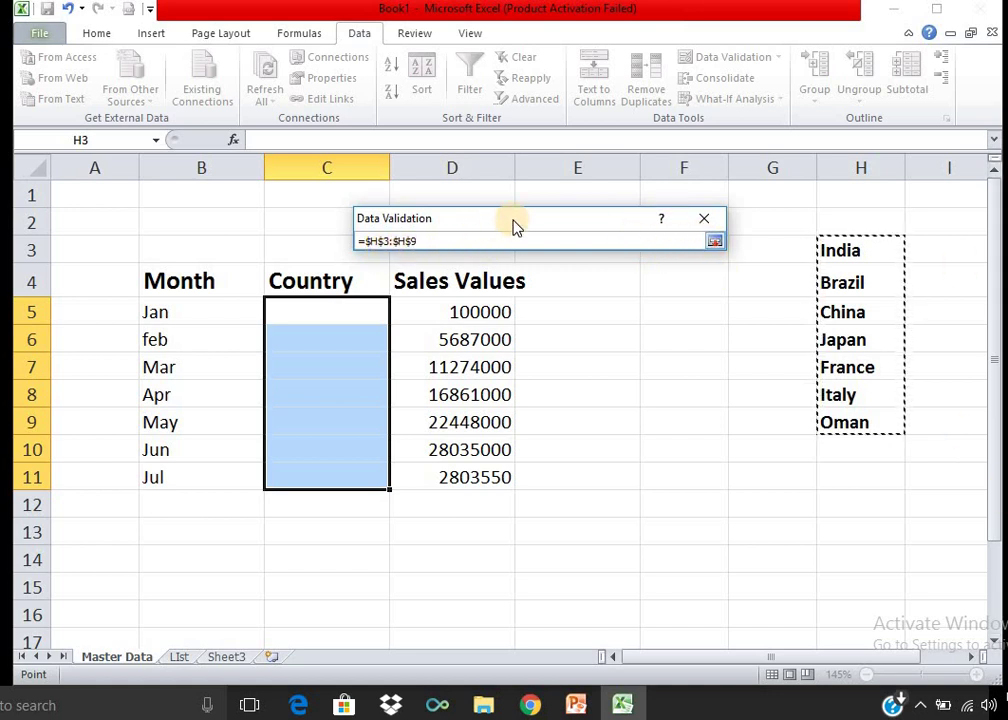
left_click_drag(520, 221, 606, 218)
left_click(792, 236)
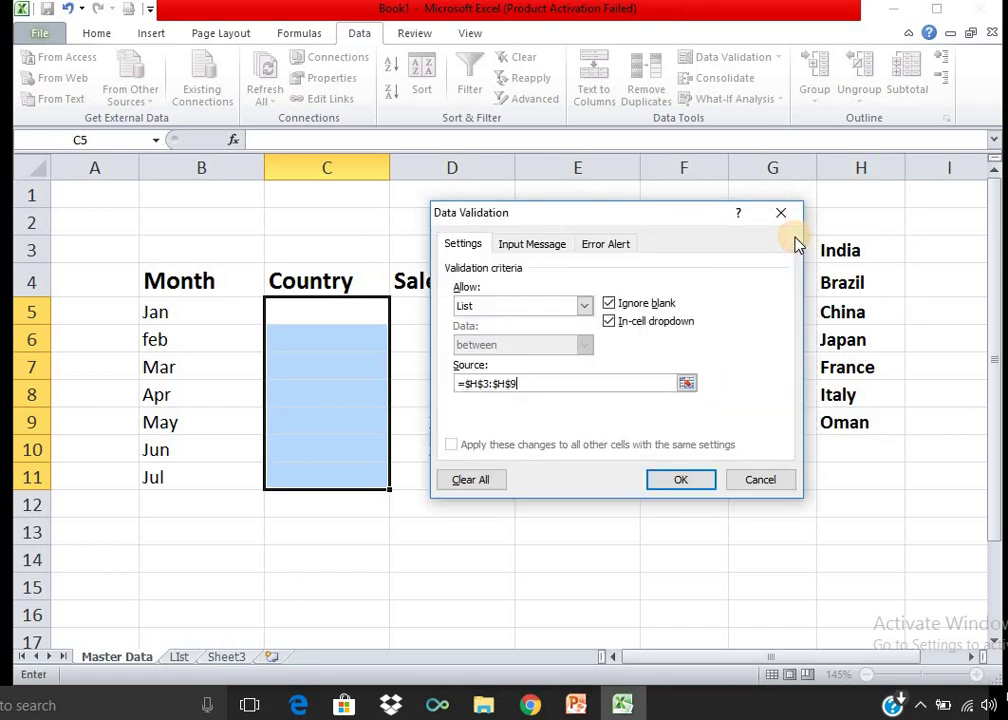
left_click(678, 480)
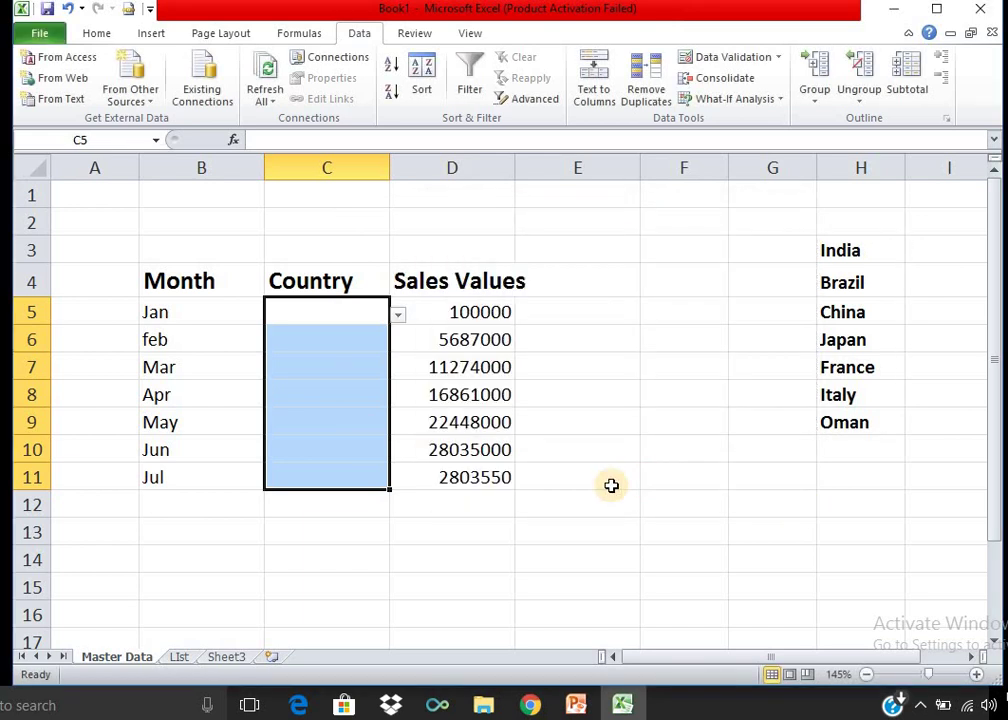
left_click(460, 450)
Step: Choose Brazil for Jan and Italy for feb from the drop-down lists in the Country column
left_click(385, 312)
left_click(402, 315)
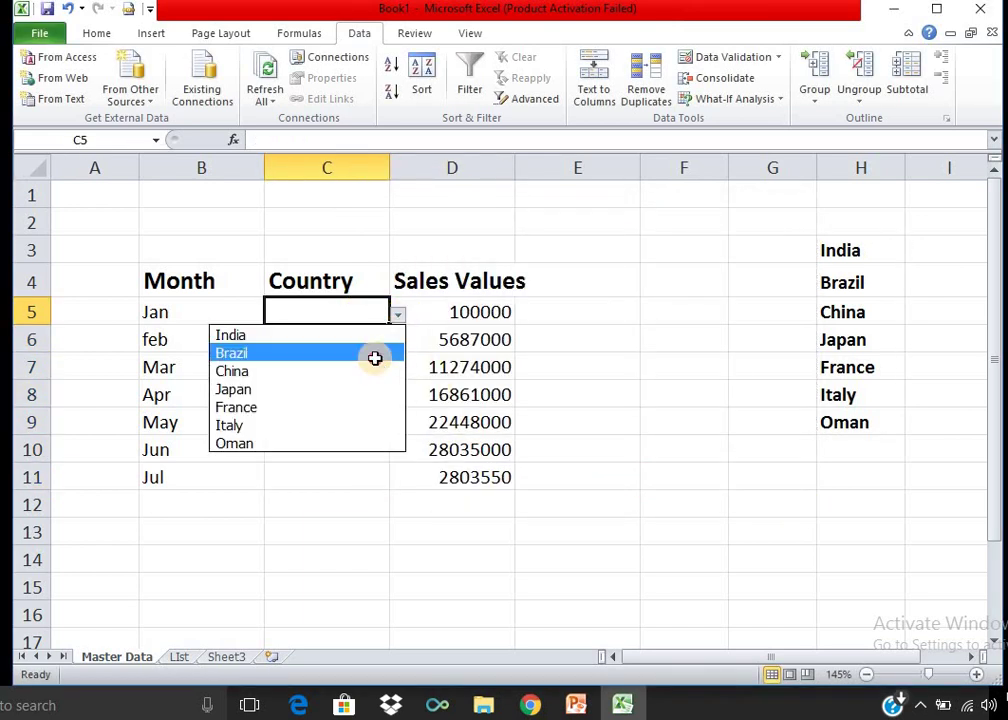
left_click(373, 357)
left_click(379, 340)
left_click(398, 343)
left_click(360, 398)
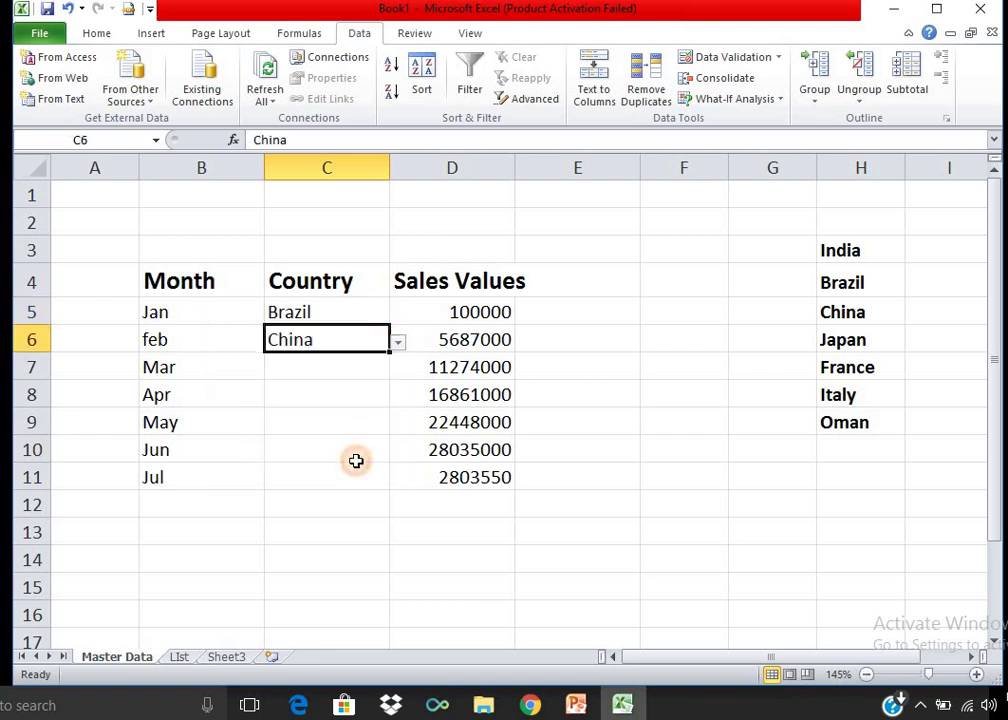
left_click(397, 342)
left_click(371, 452)
Step: Choose Japan as the country for Apr, Jun and May from the drop-down lists
left_click(378, 402)
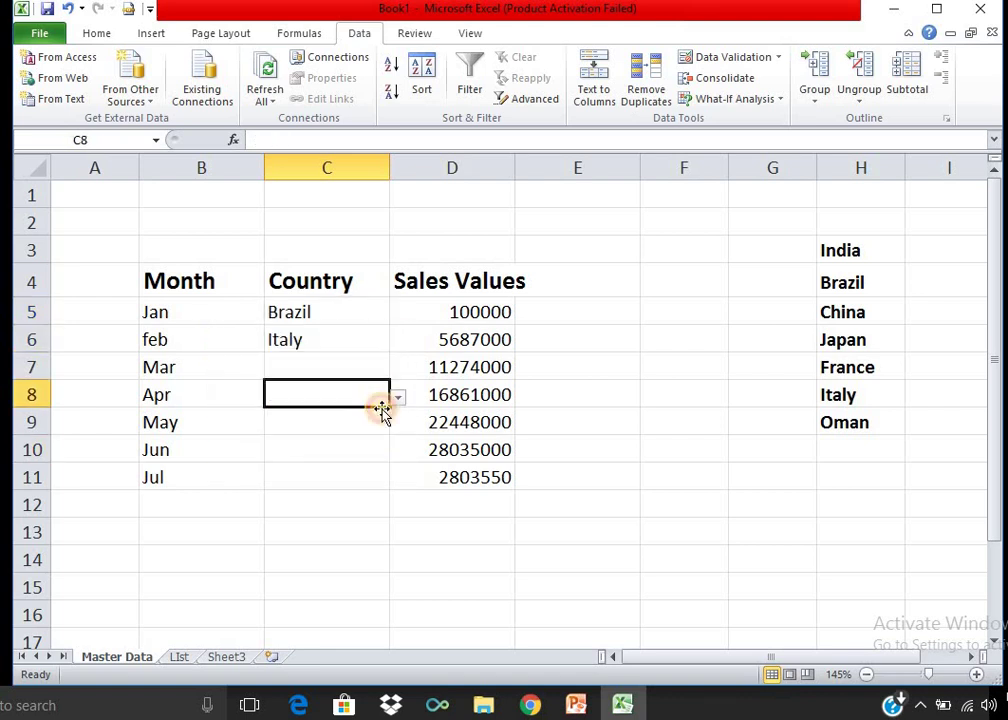
left_click(397, 397)
left_click(360, 481)
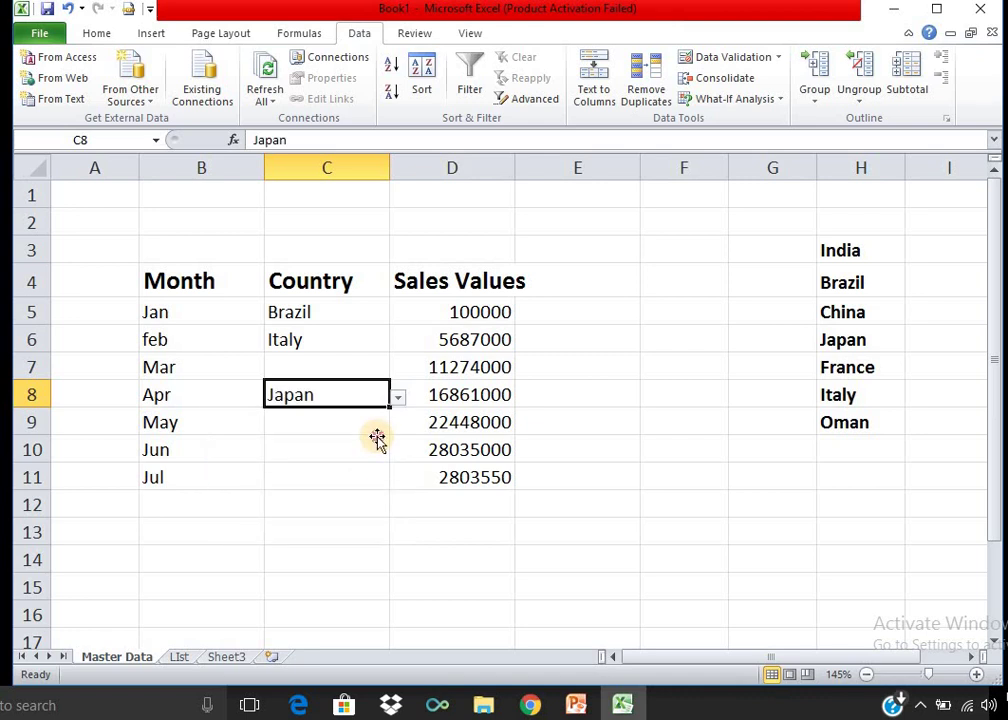
left_click(380, 450)
left_click(398, 452)
left_click(362, 527)
left_click(385, 424)
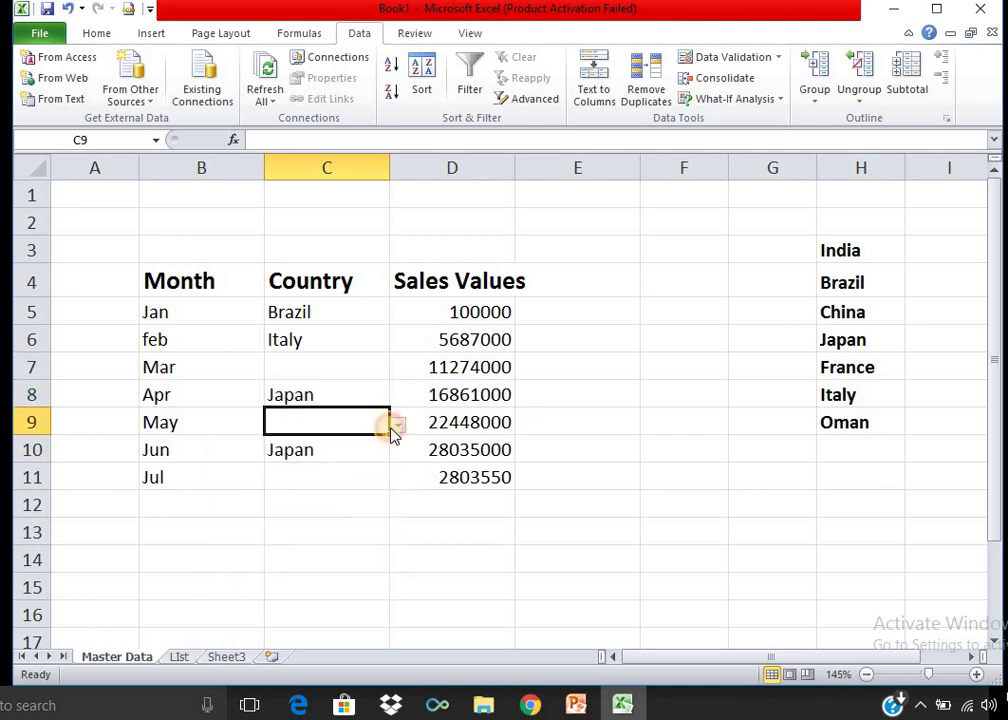
left_click(397, 423)
left_click(333, 498)
Step: Check how far the drop-down lists extend in the Country column by comparing cells C11 and C12
left_click(556, 530)
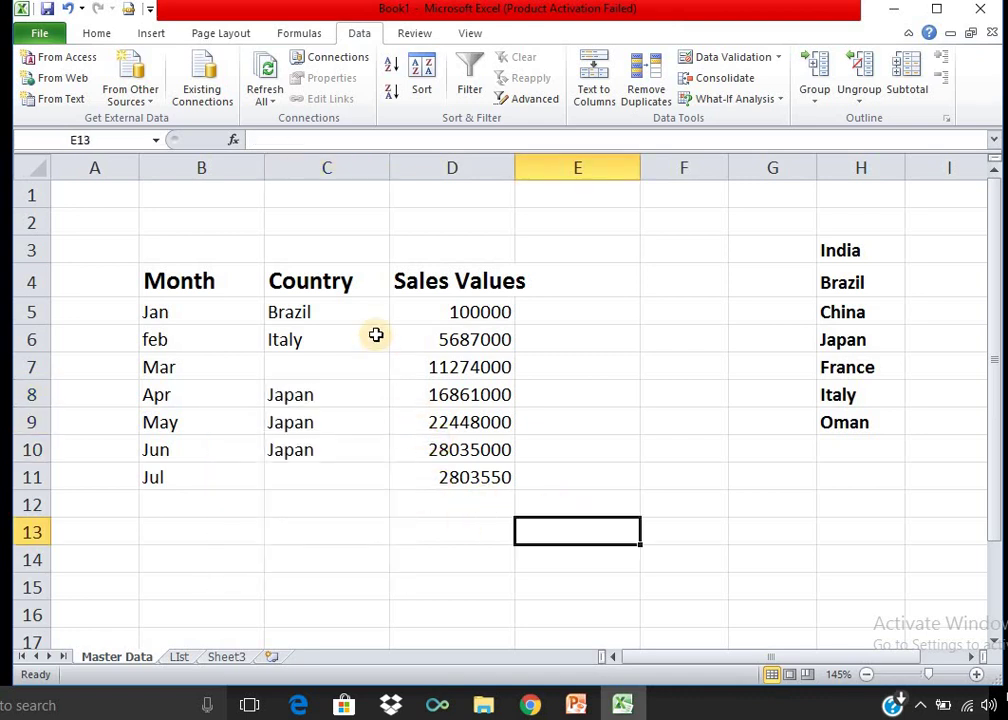
left_click_drag(378, 312, 380, 472)
left_click(600, 505)
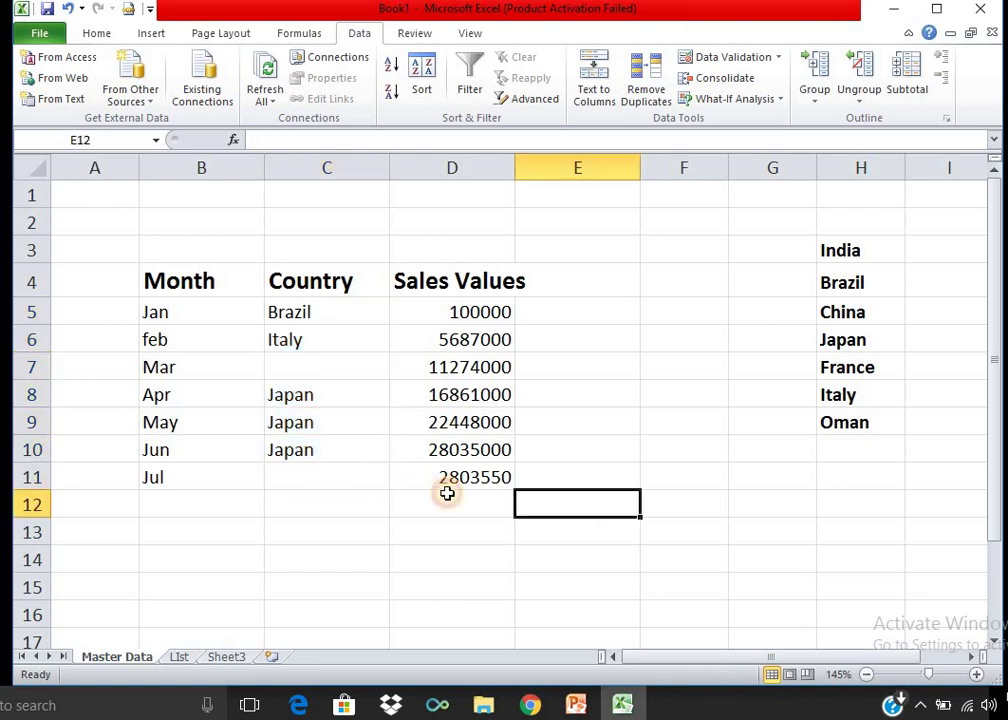
left_click(384, 479)
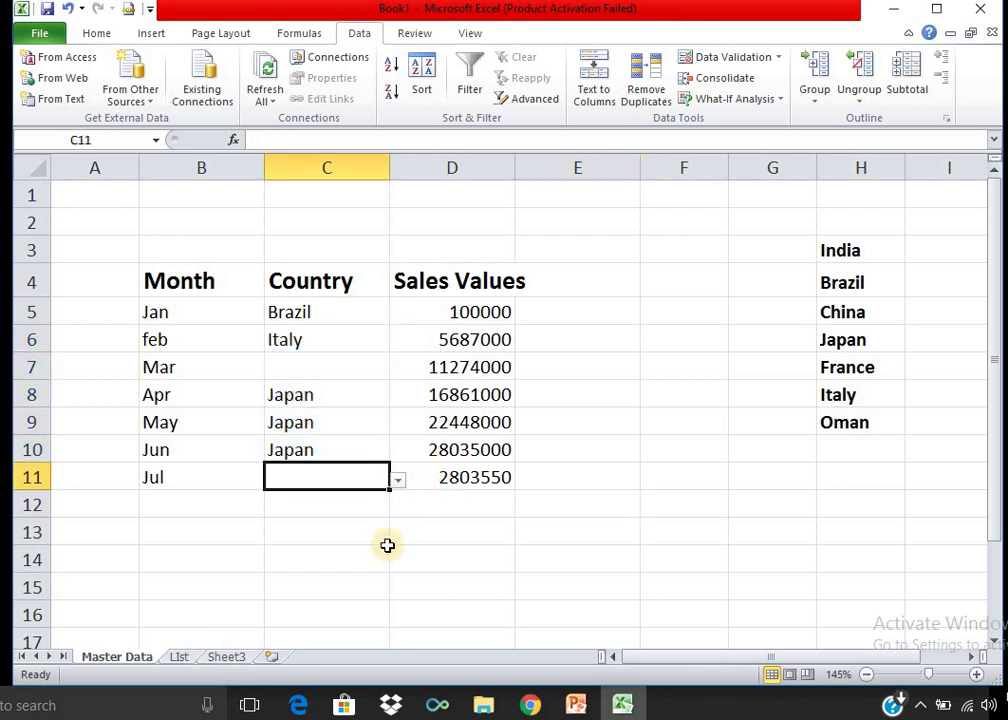
scroll(370, 540, "down", 1)
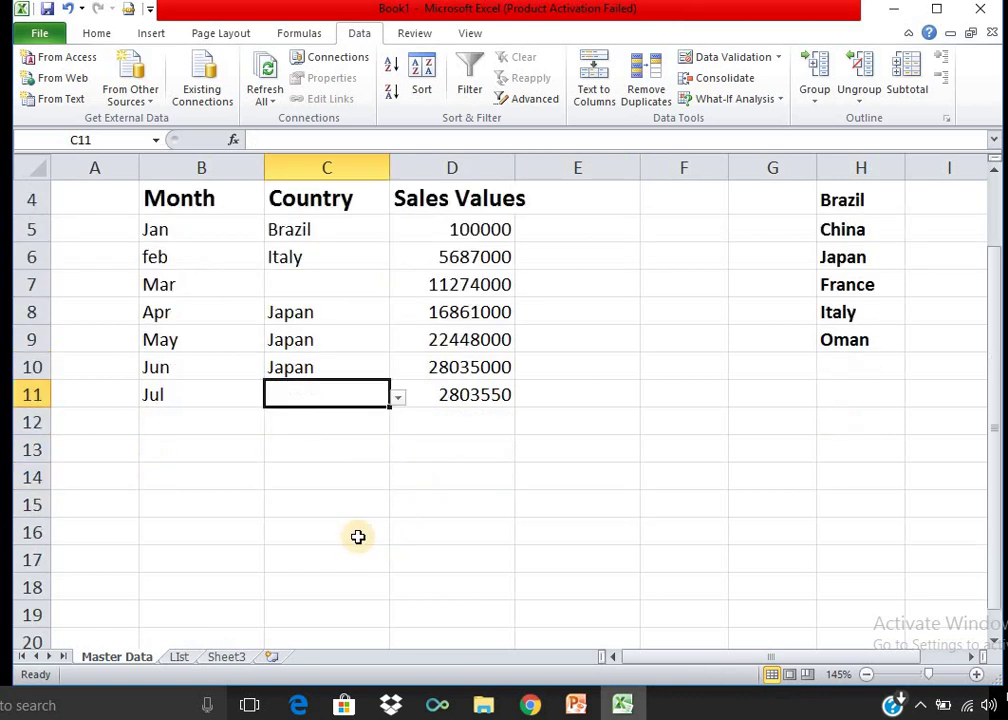
left_click(367, 427)
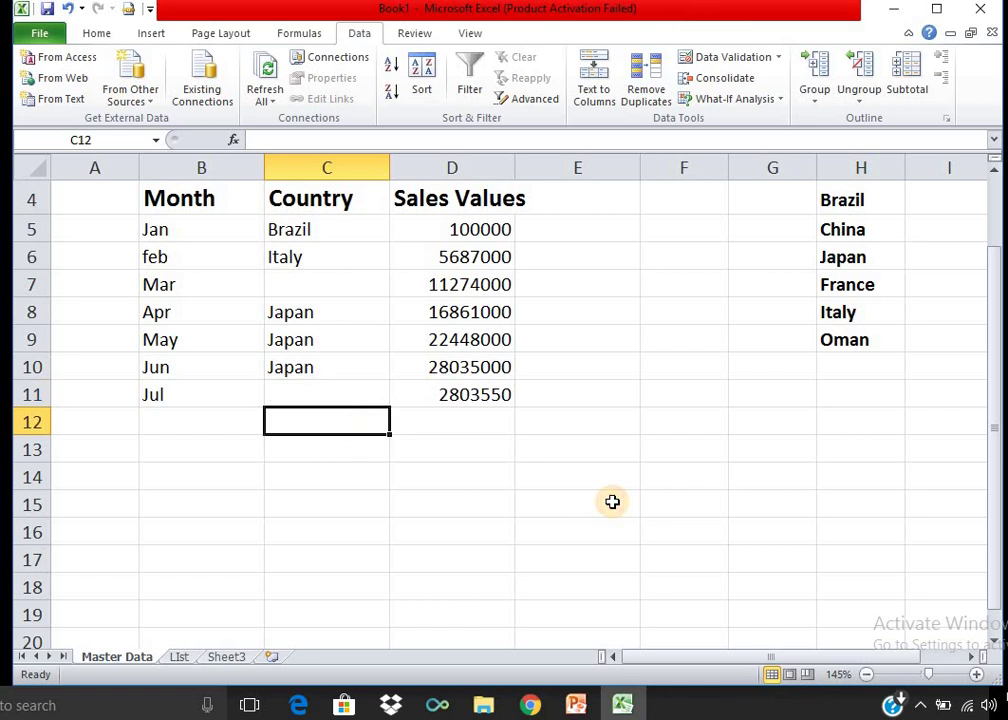
left_click(549, 508)
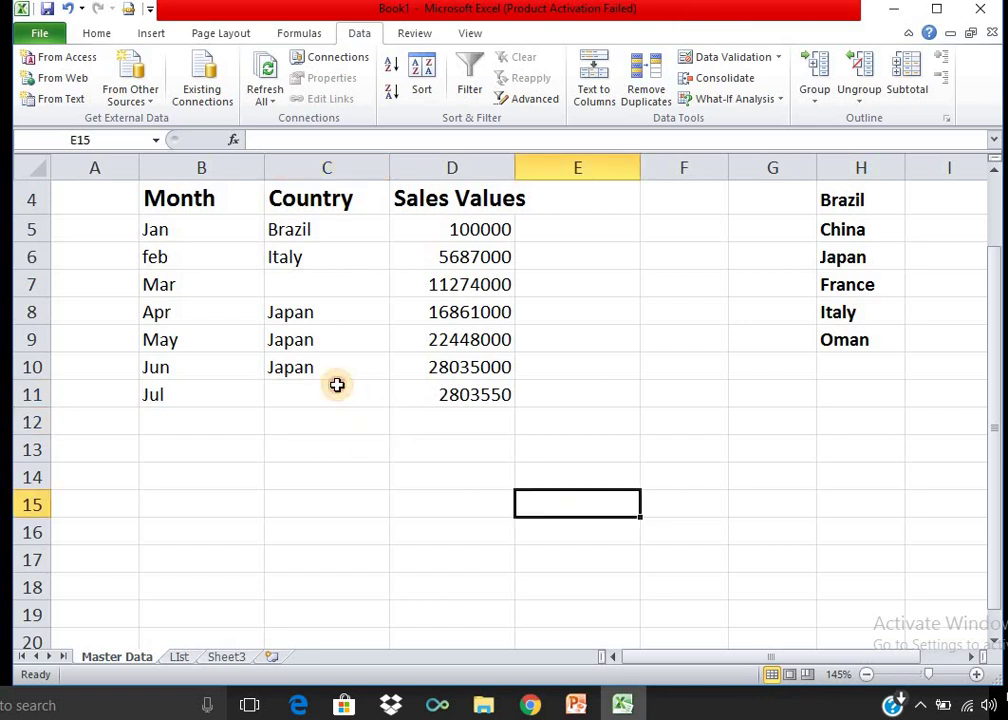
Step: Copy the drop-down list from C11 into C12 and choose Brazil there
left_click(335, 390)
left_click(349, 423)
left_click(398, 423)
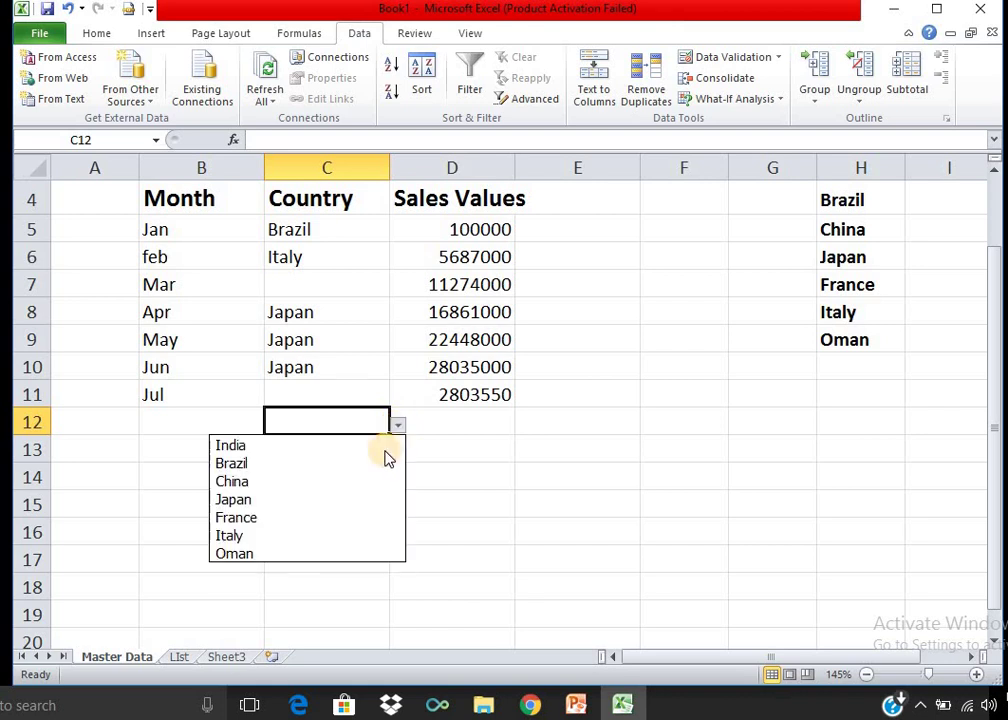
left_click(383, 463)
left_click(452, 503)
Step: Go through the Country column cells from C5 to below C12 to check which ones have a drop-down list
left_click(312, 430)
left_click_drag(373, 392, 375, 227)
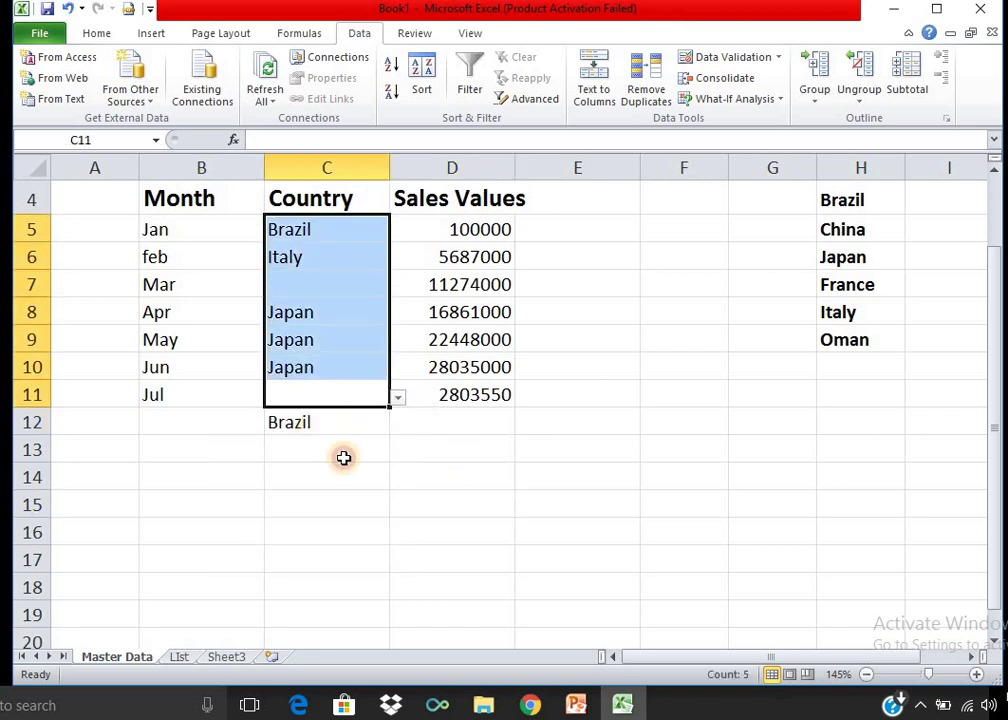
left_click(452, 453)
left_click(326, 421)
left_click(361, 229)
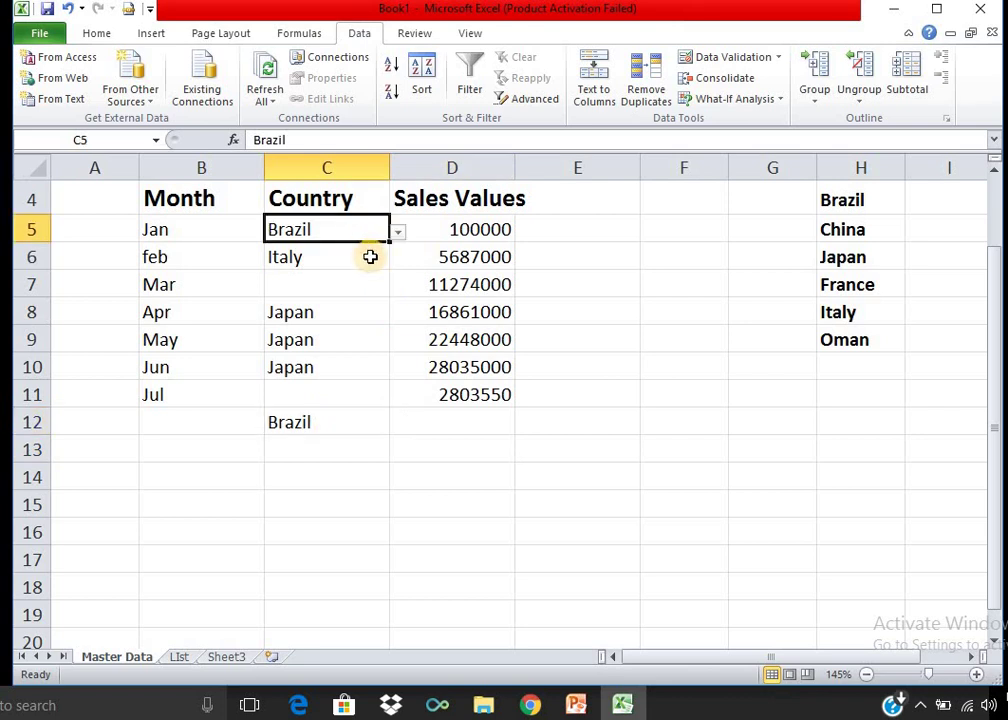
left_click(370, 257)
key("Down")
key("Down")
key("Down")
key("Down")
key("Down")
key("Down")
key("Down")
key("Down")
key("Down")
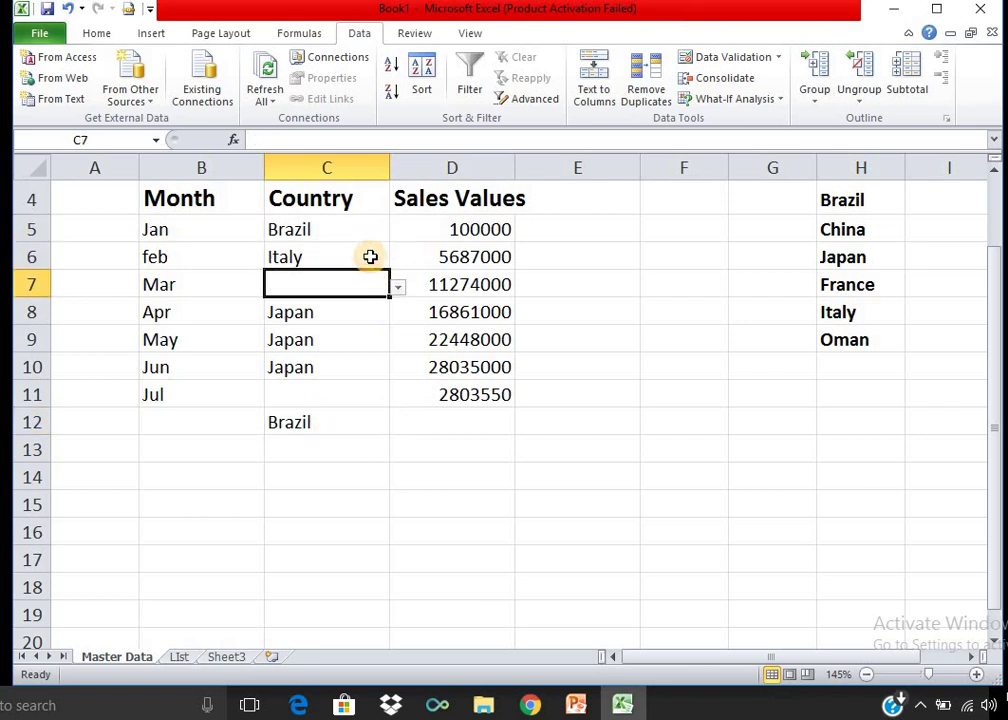
Step: Clear the contents of cell C12 below the Jul row
key("Up")
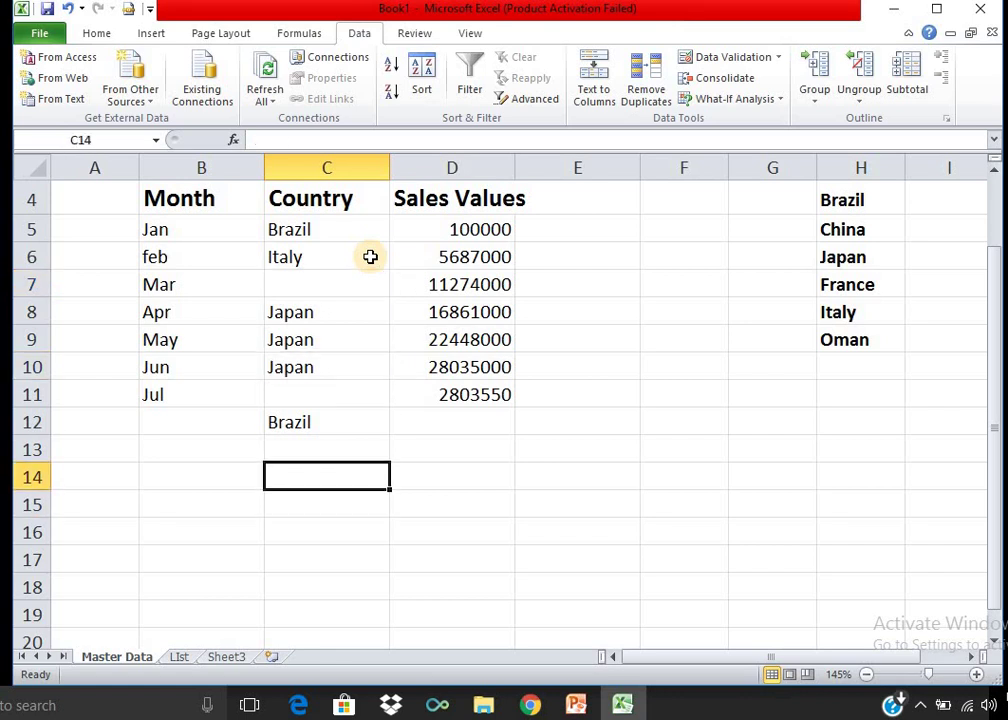
key("Up")
key("Up")
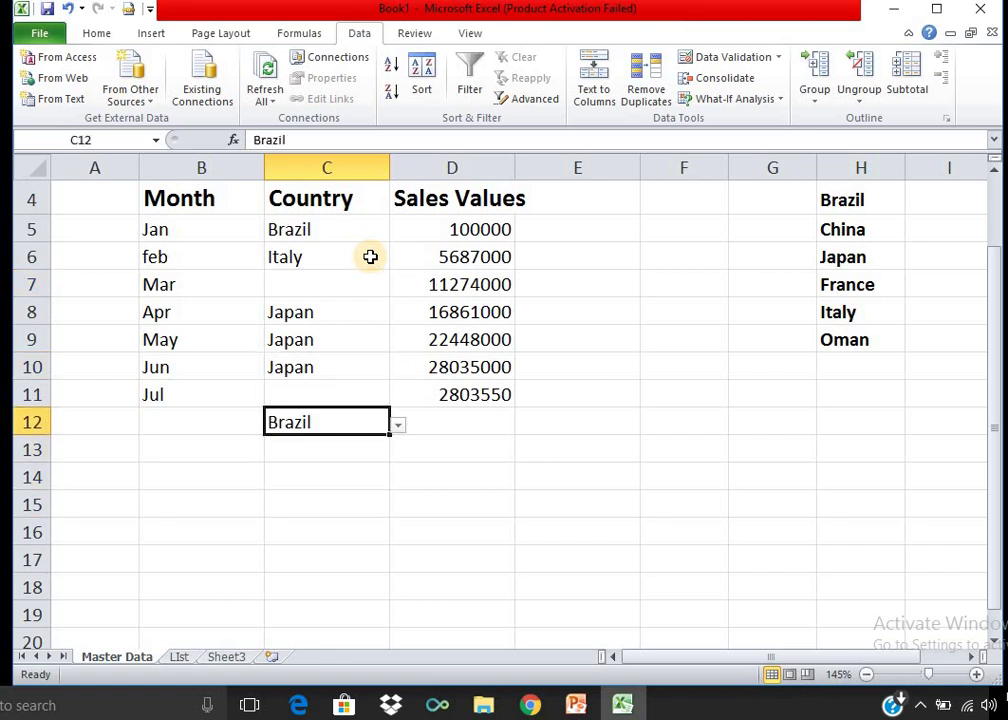
key("Delete")
key("Down")
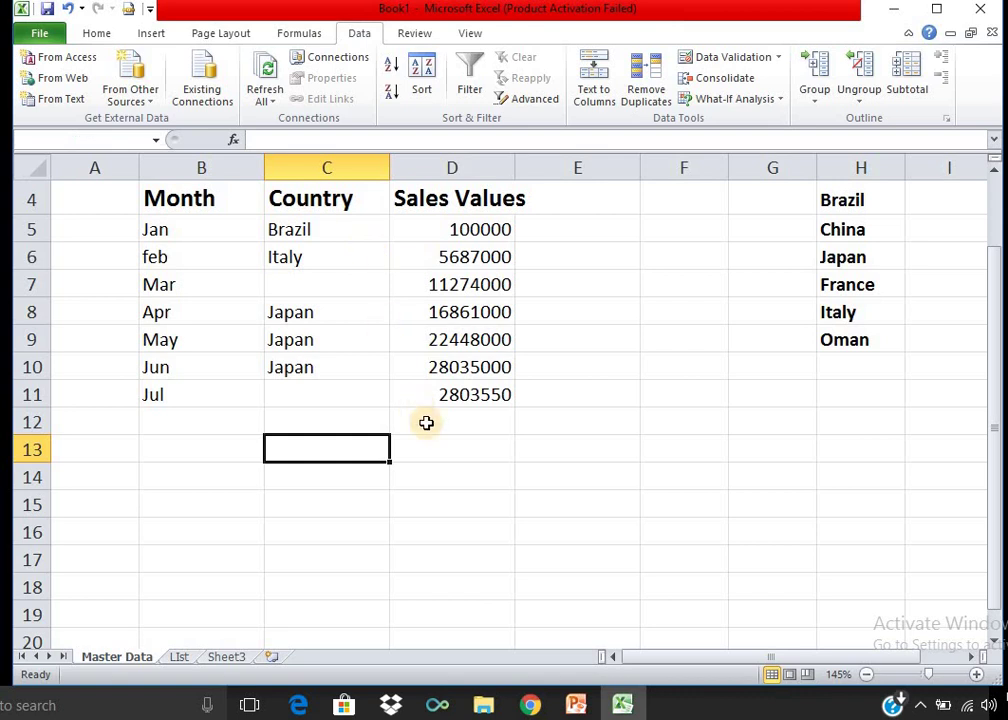
Step: Copy the drop-down list from C12 into C13 and choose France there
left_click(365, 423)
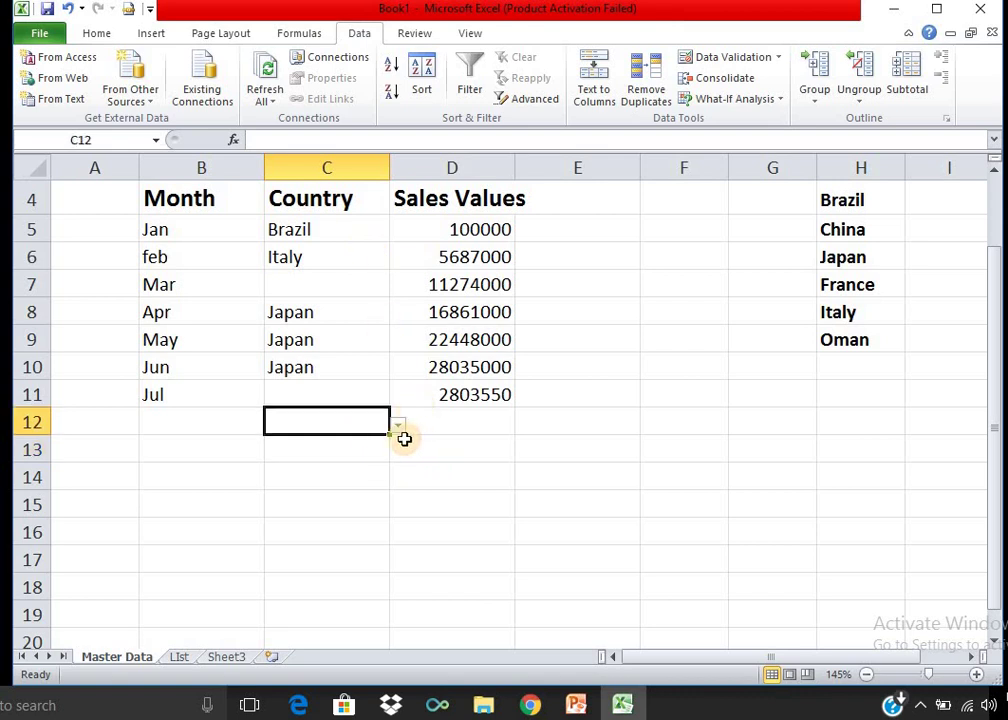
key("Down")
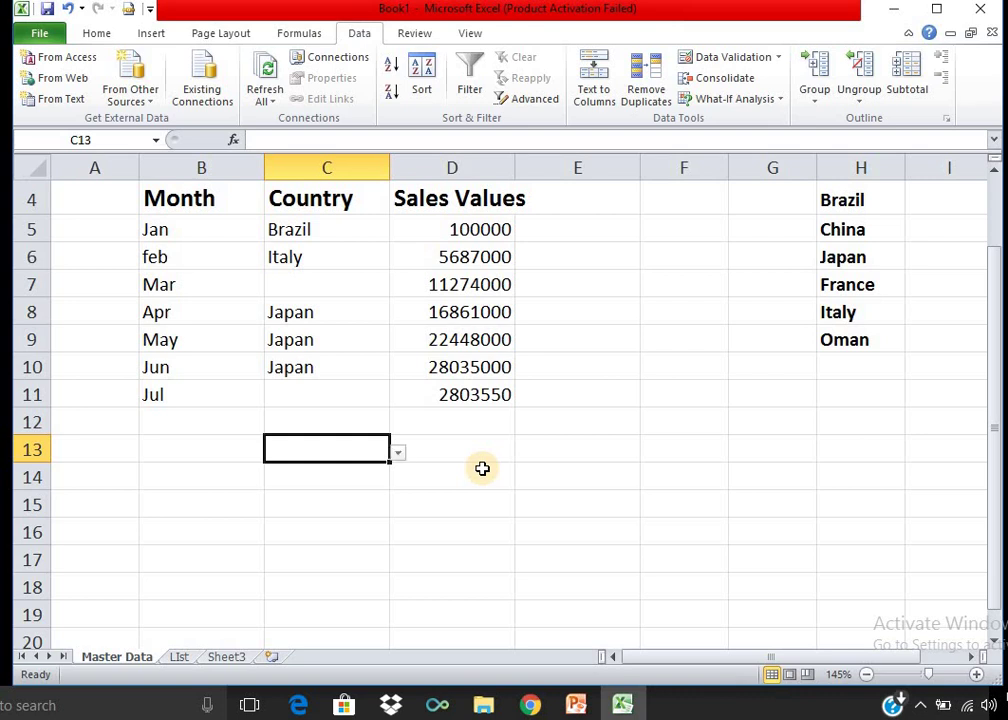
left_click(398, 453)
left_click(376, 545)
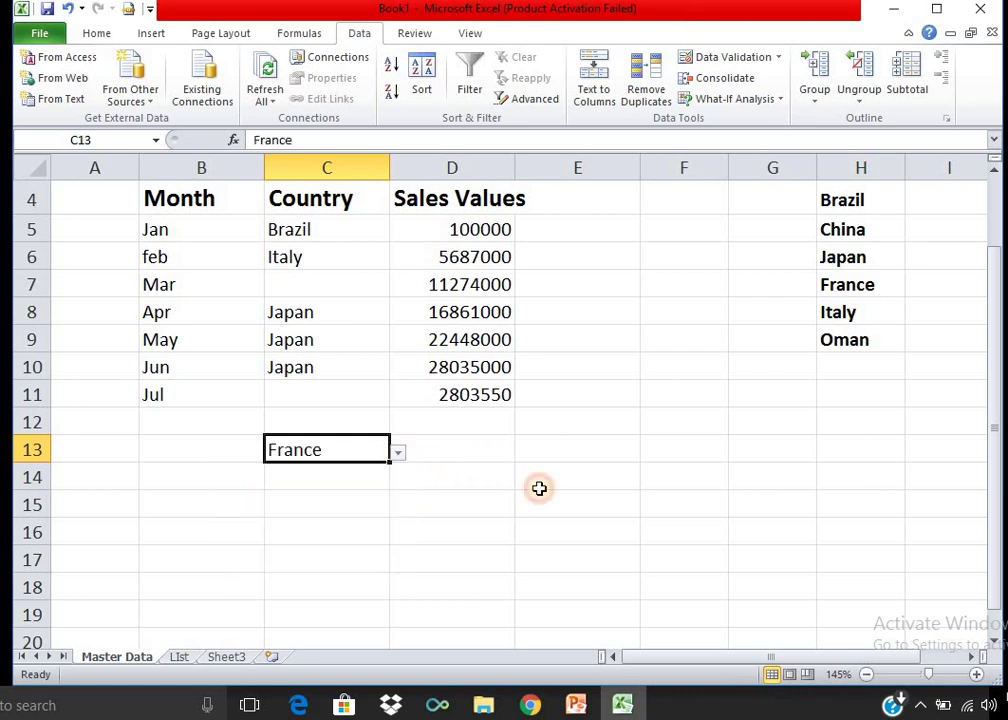
left_click(539, 488)
left_click(386, 448)
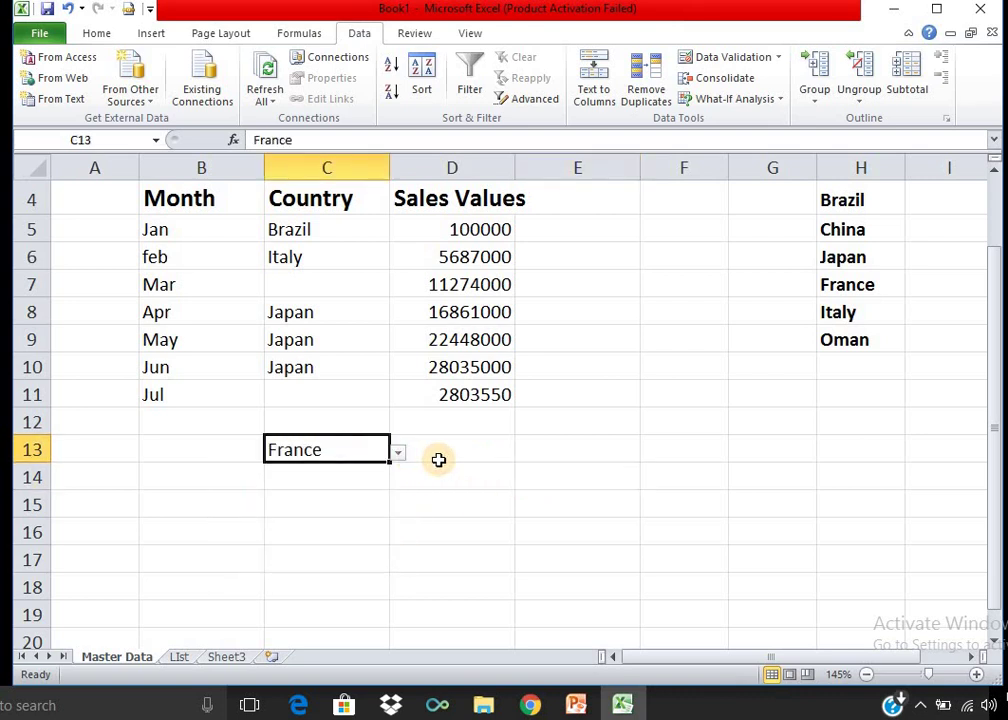